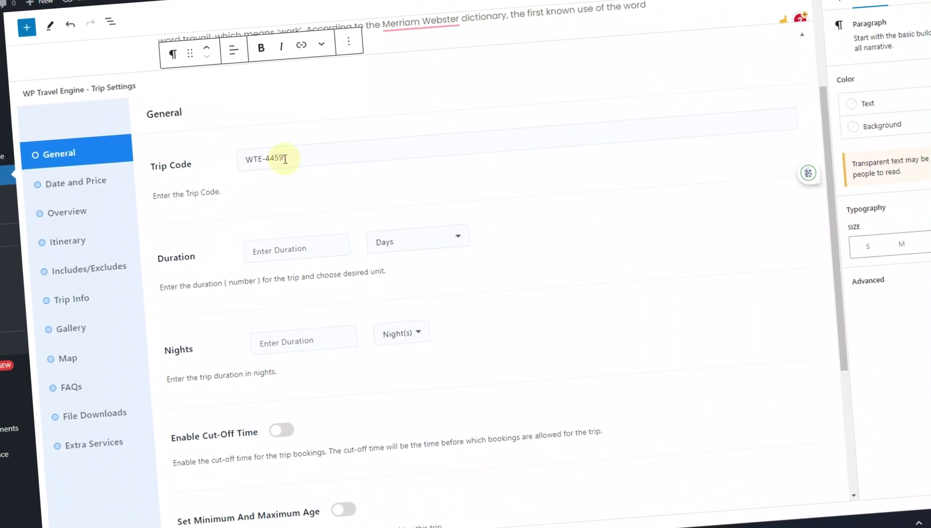
type("Tes")
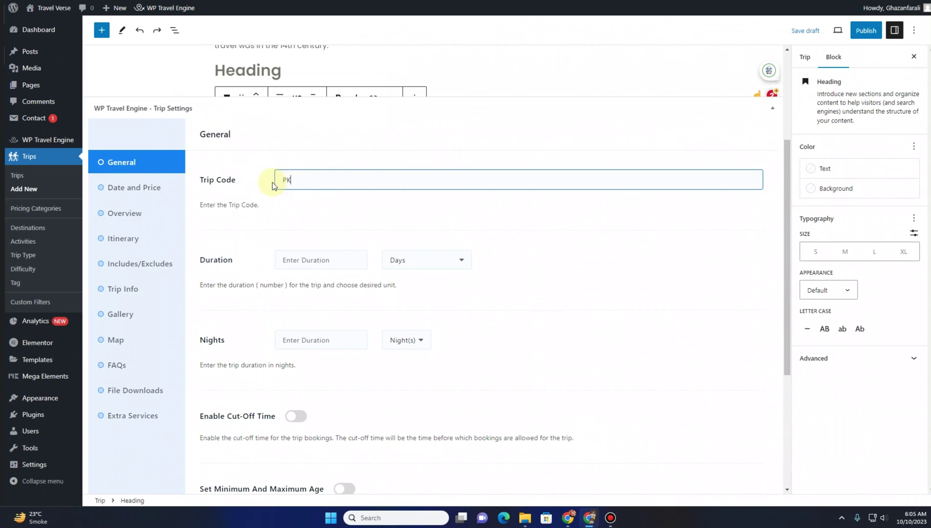
type("2")
scroll(272, 185, "up", 2)
scroll(247, 240, "down", 3)
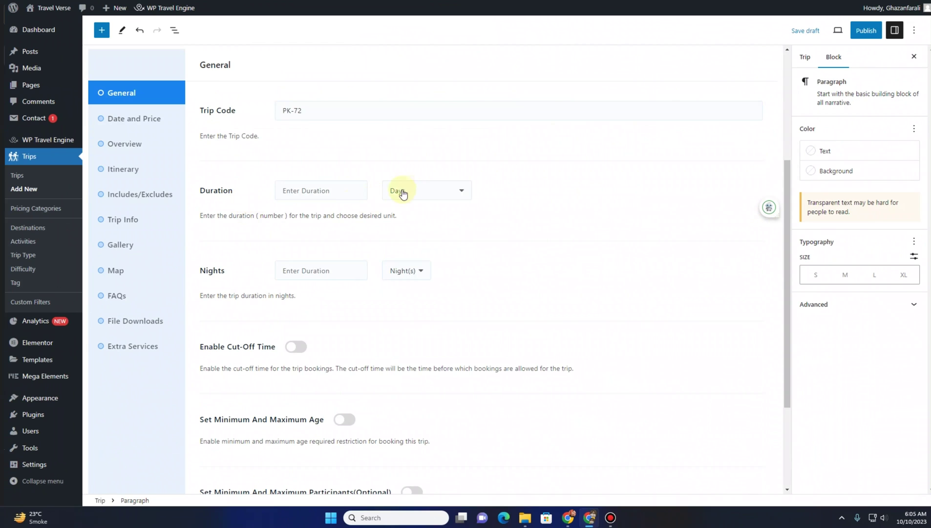
Set the trip duration to 10 with Days as the unit, and 9 nights
left_click(317, 190)
type("10")
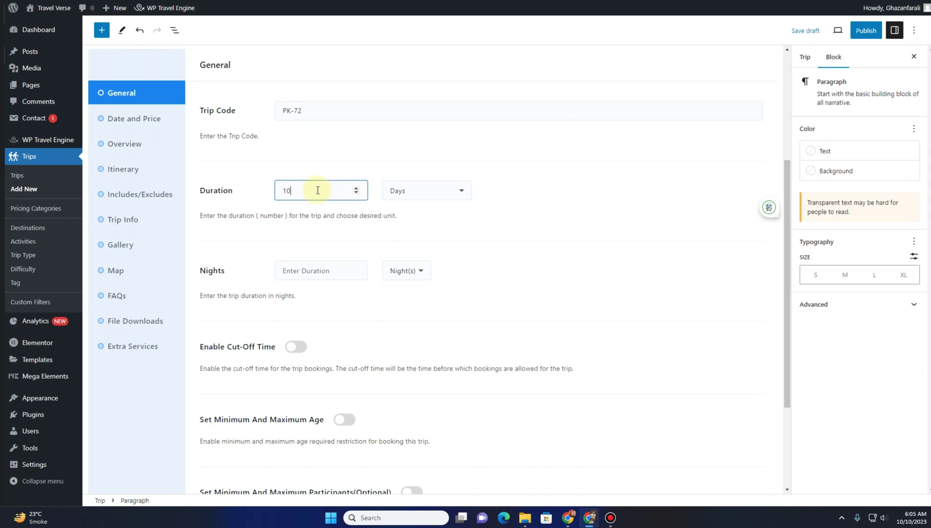
left_click(433, 191)
left_click(419, 215)
left_click(311, 191)
left_click(402, 191)
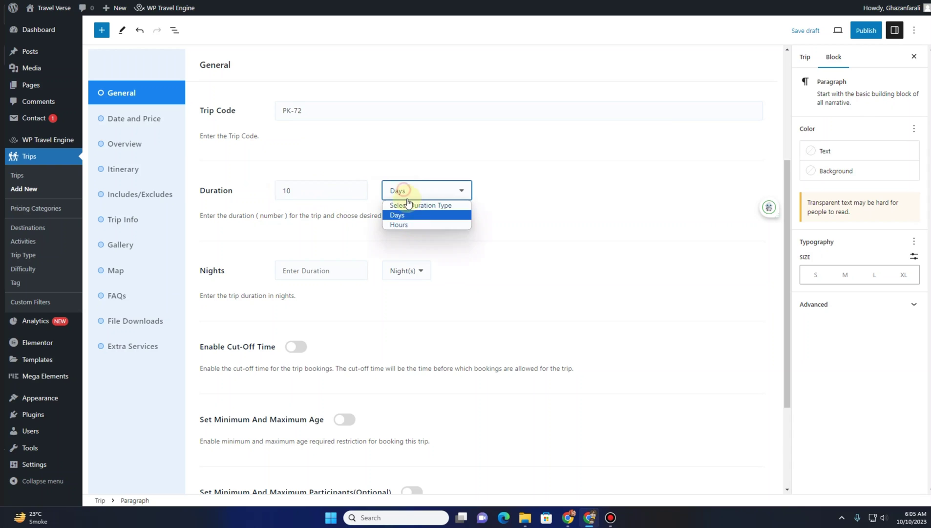
left_click(404, 215)
left_click(426, 190)
left_click(412, 214)
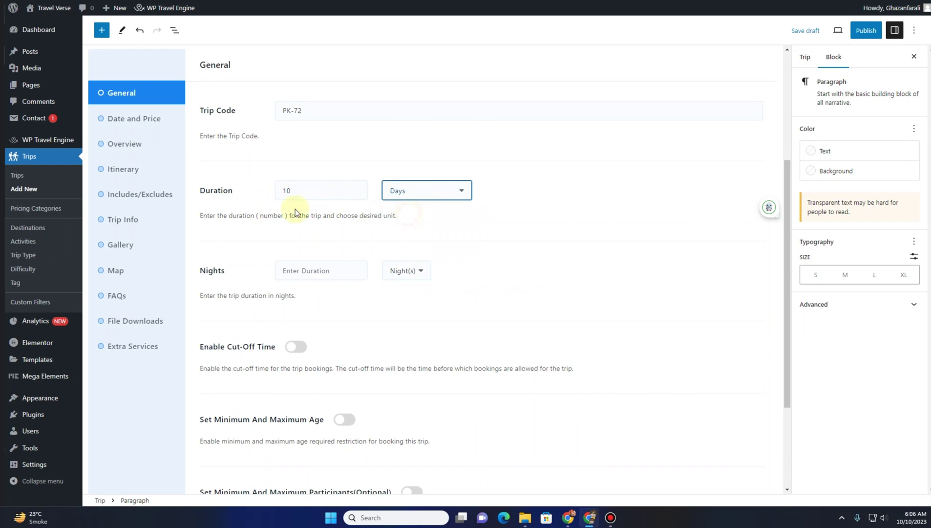
scroll(289, 194, "down", 2)
left_click(294, 183)
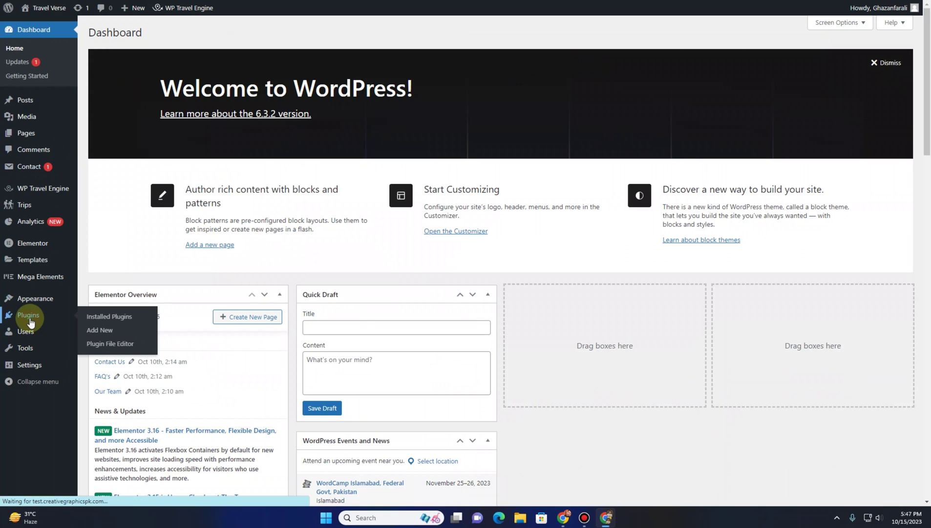
Go from Installed Plugins to Add New and start a 'wp travel engine' plugin search
left_click(29, 316)
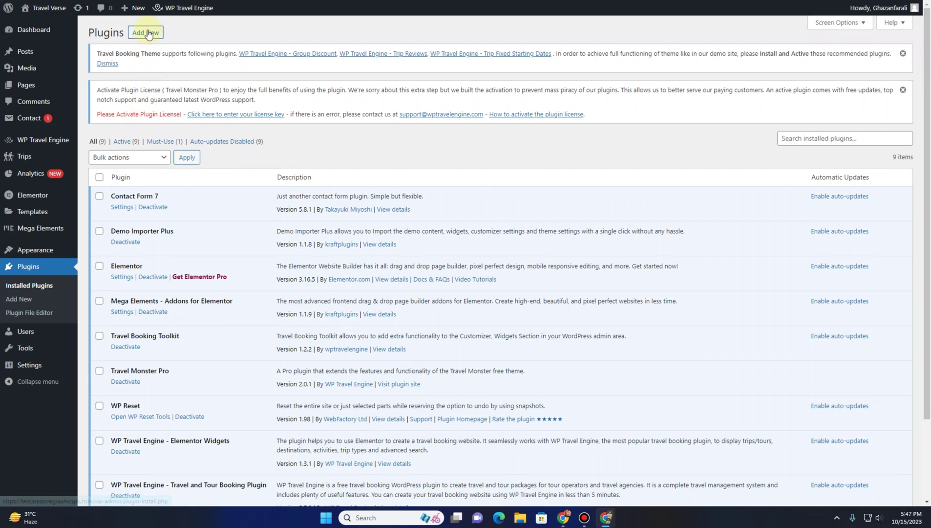
left_click(148, 31)
left_click(799, 144)
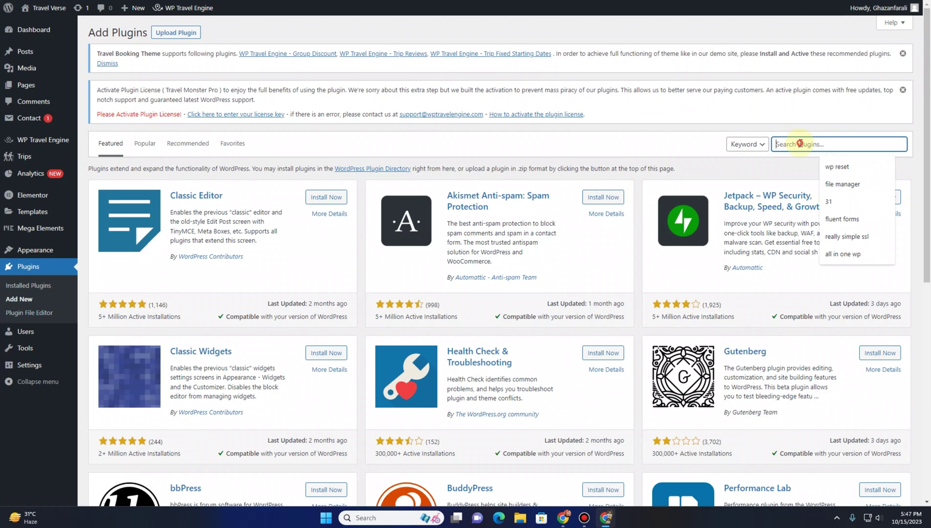
type("wp")
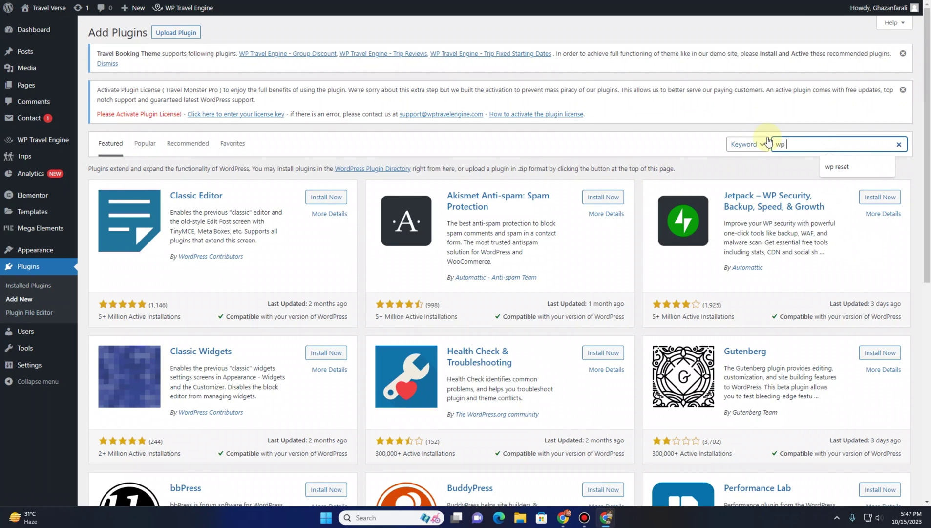
type(" travel engine")
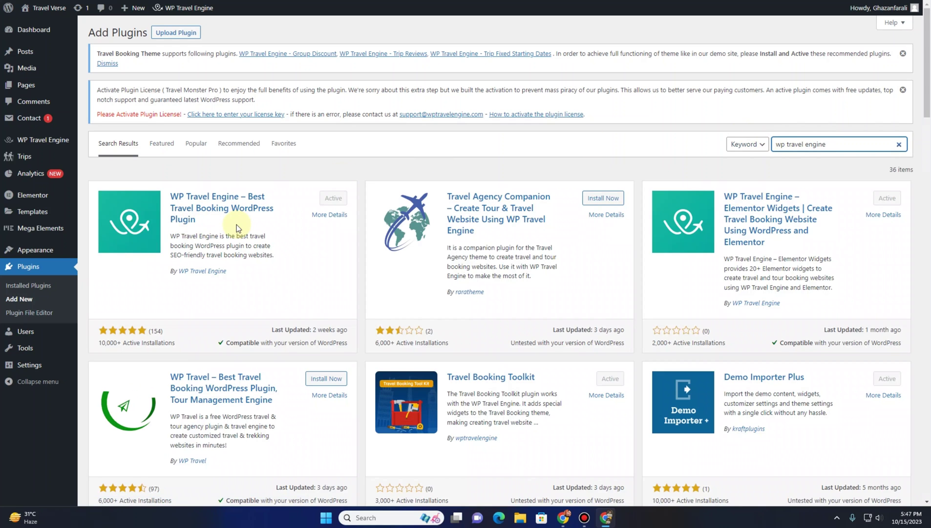
Browse the WP Travel Engine home, Bookings, Enquiries and Coupons pages
left_click(33, 141)
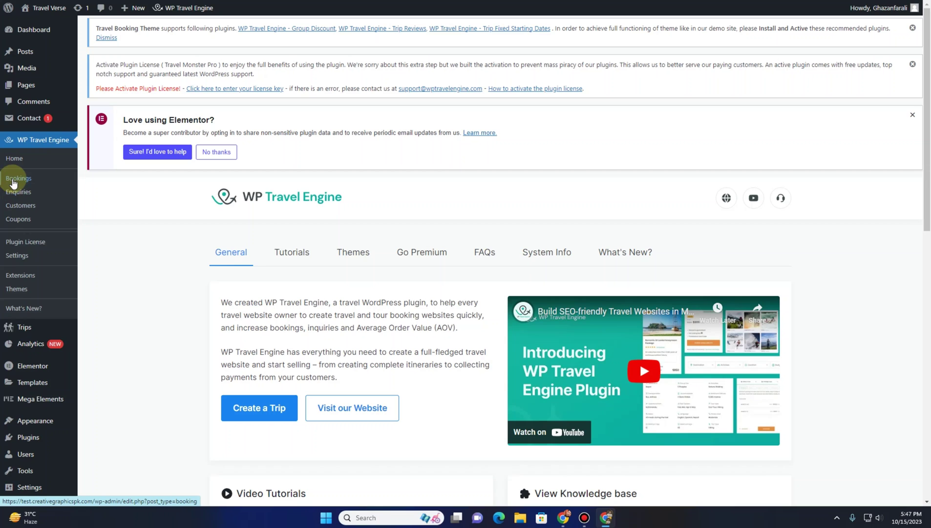
left_click(16, 181)
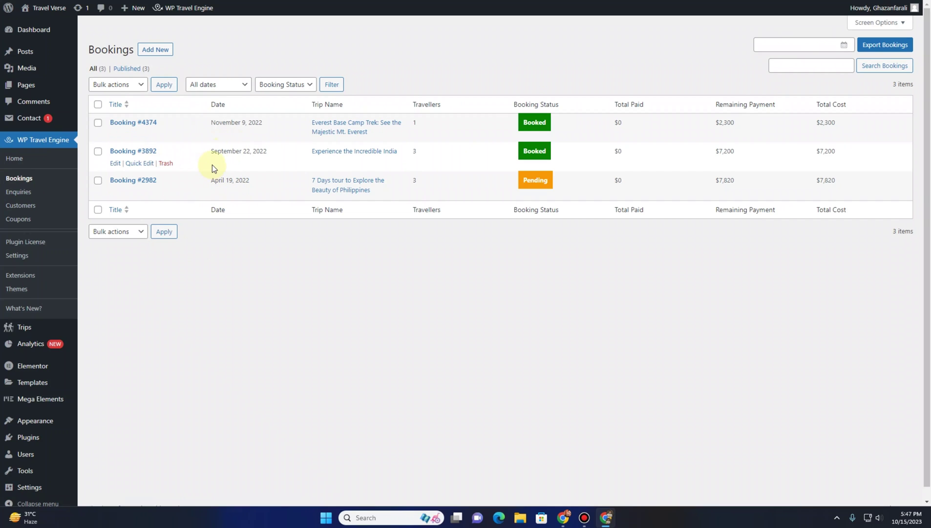
left_click(35, 192)
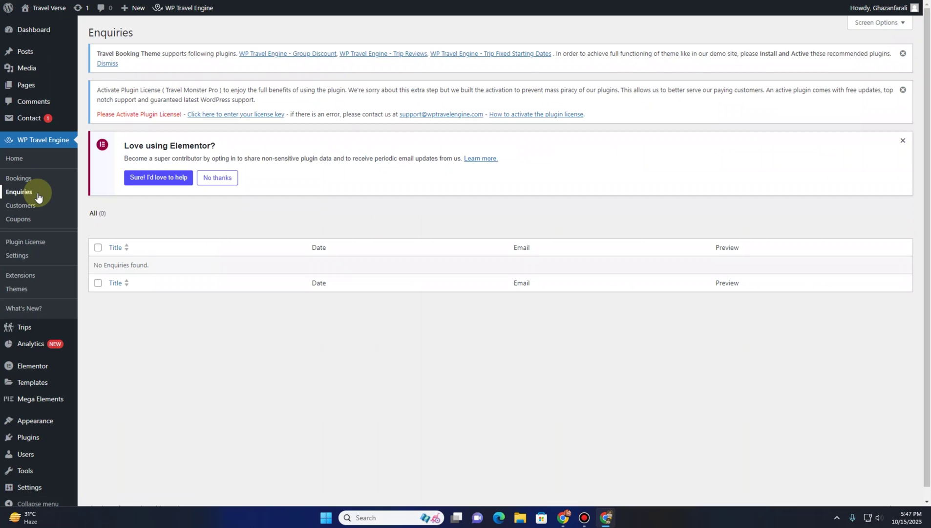
left_click(36, 221)
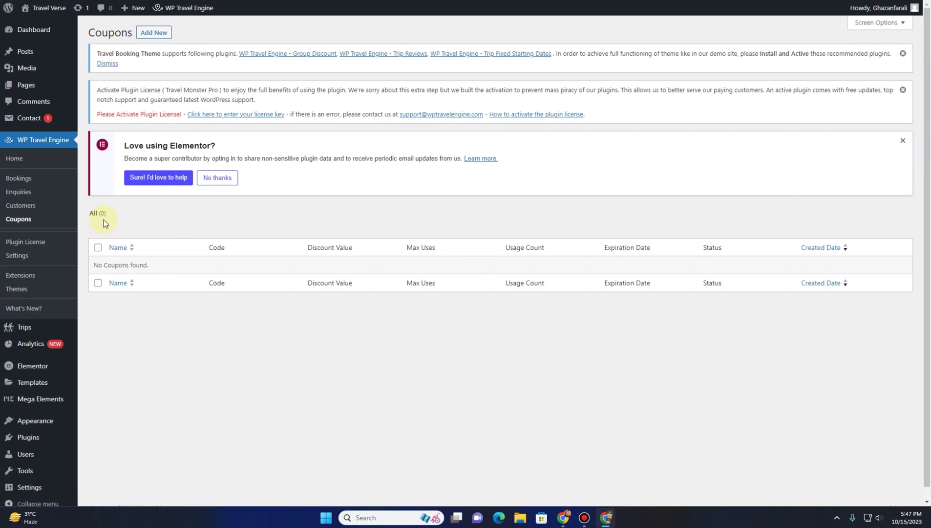
Dismiss the Elementor feedback, plugin license and Travel Booking Theme notices
left_click(904, 140)
left_click(903, 89)
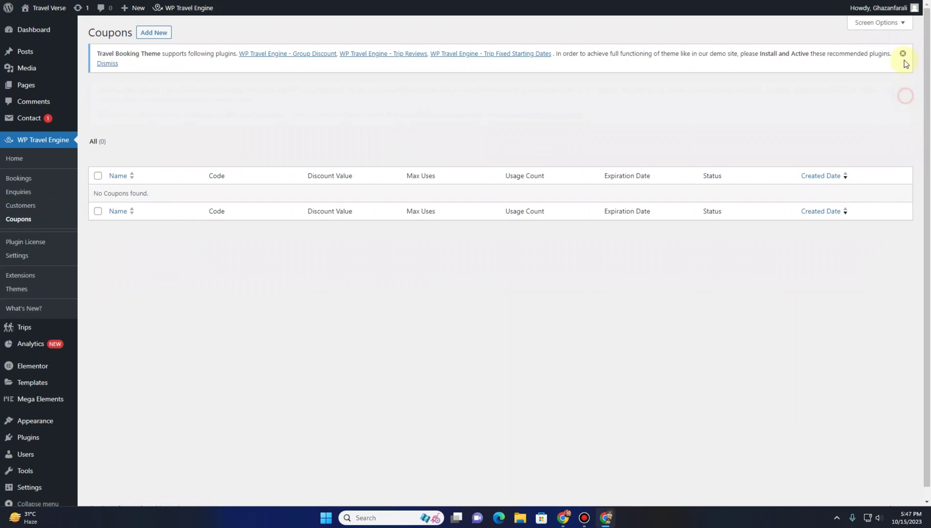
left_click(903, 54)
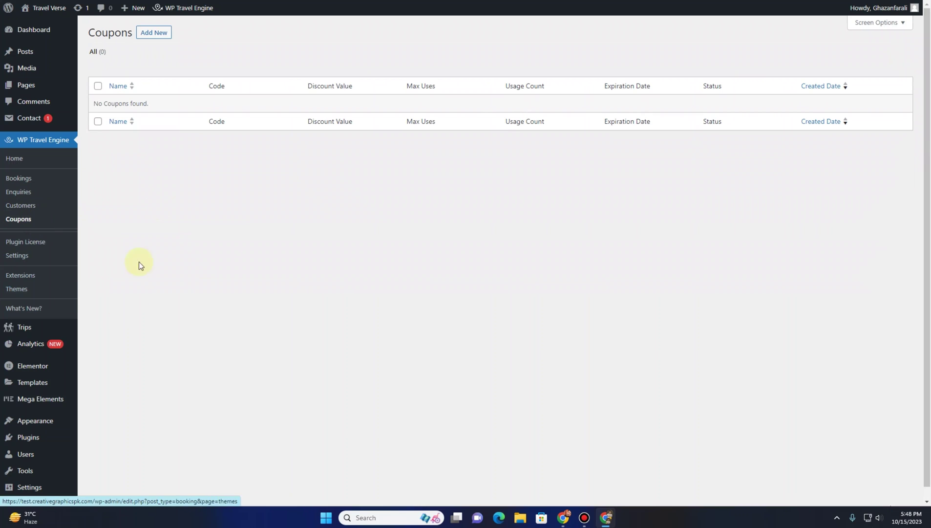
scroll(93, 236, "down", 2)
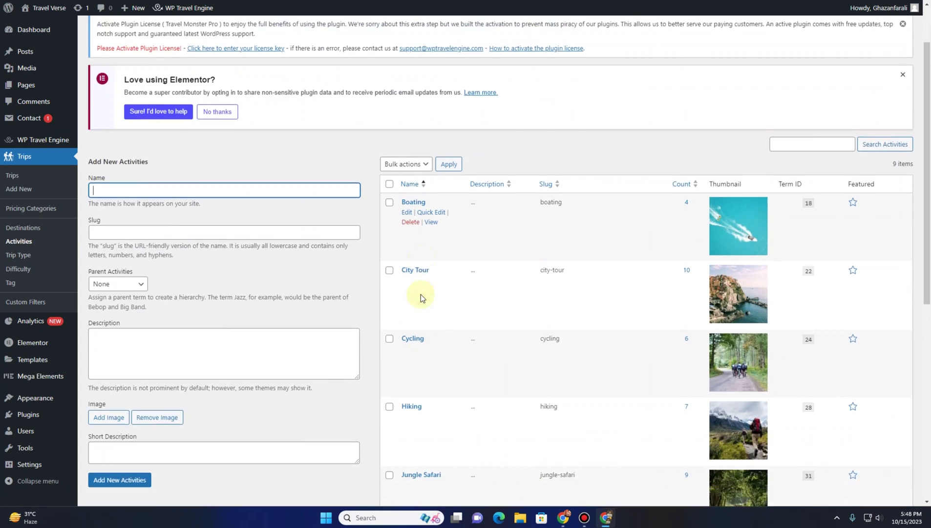
scroll(421, 295, "down", 2)
scroll(421, 295, "down", 2)
scroll(421, 297, "down", 1)
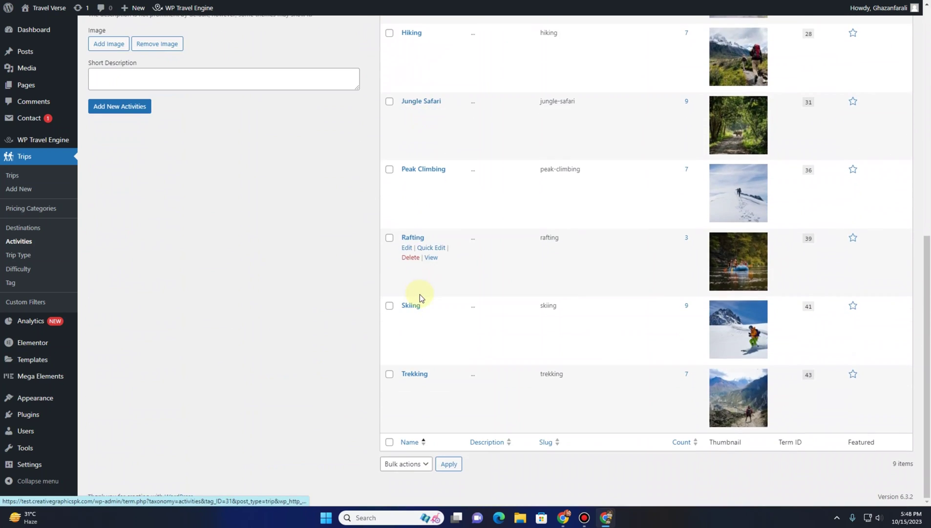
scroll(419, 293, "up", 4)
scroll(420, 294, "up", 2)
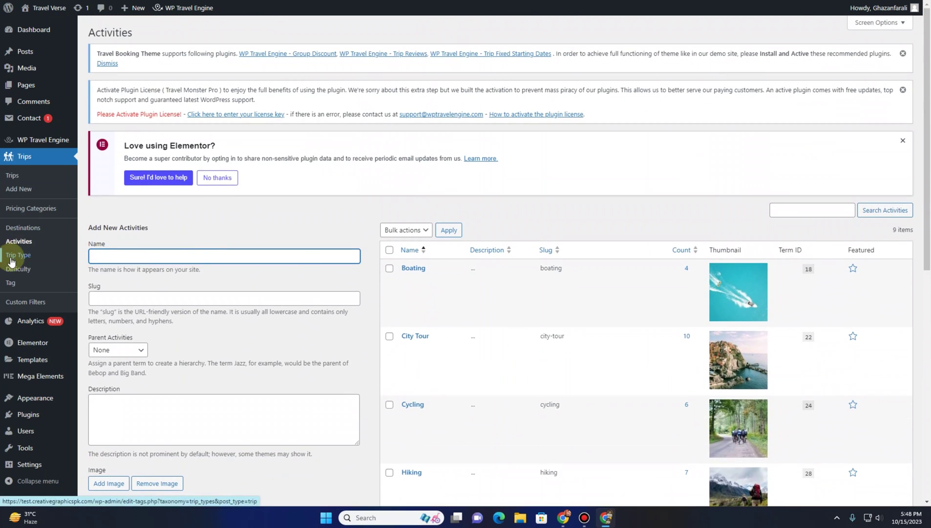
View the Trip Type list, then the Difficulty levels Easy, Extreme and Hard
left_click(11, 256)
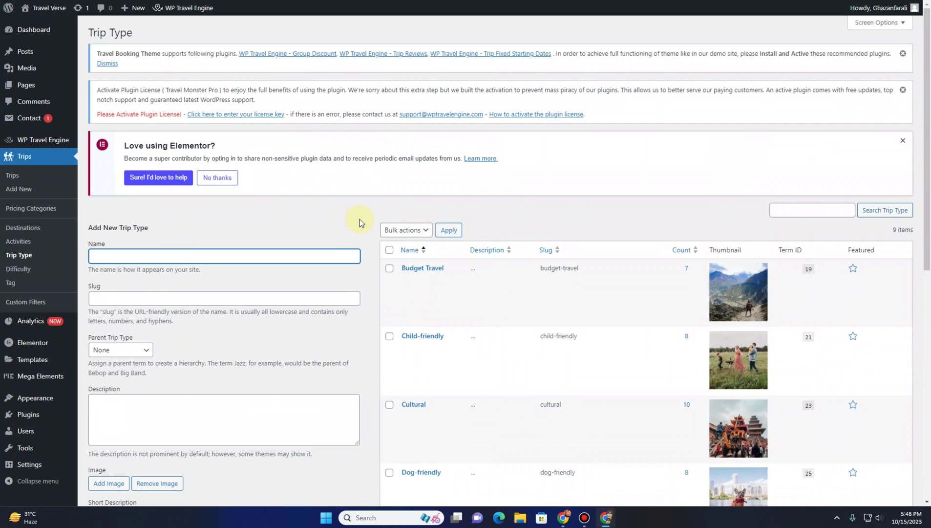
scroll(359, 219, "down", 1)
scroll(360, 220, "down", 1)
scroll(360, 219, "down", 1)
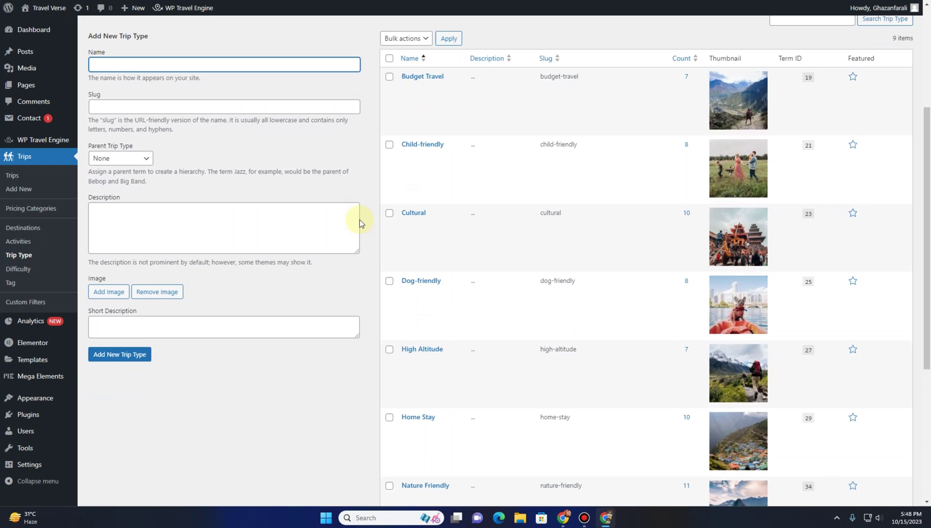
scroll(359, 219, "down", 1)
scroll(359, 220, "down", 1)
scroll(360, 219, "down", 1)
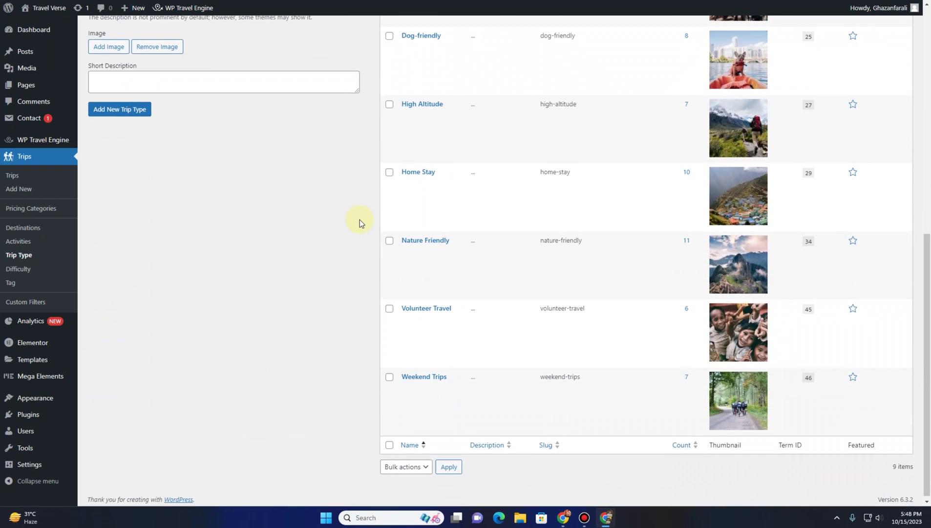
scroll(360, 220, "up", 6)
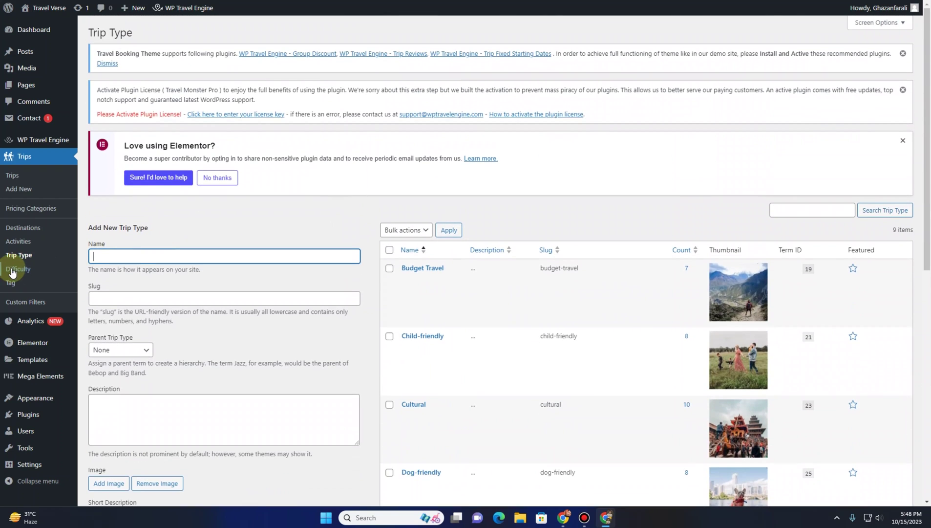
left_click(14, 268)
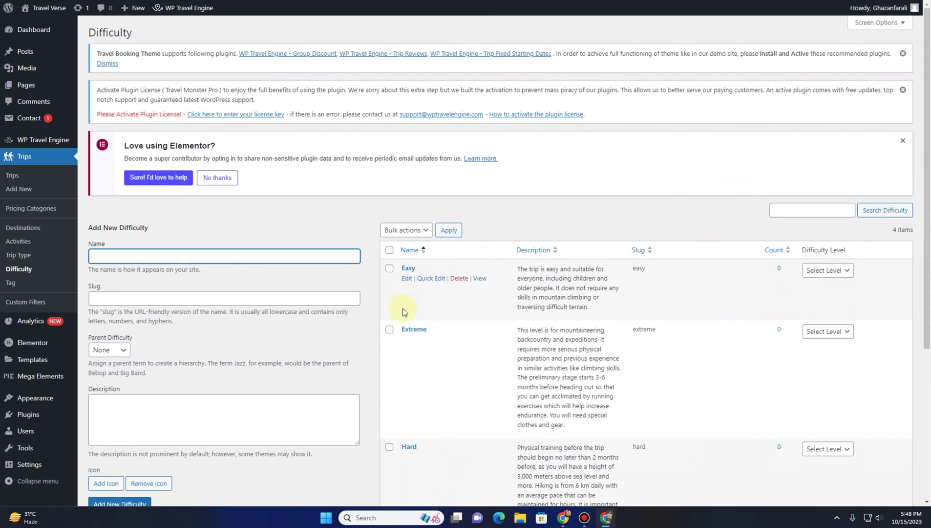
scroll(401, 311, "down", 2)
scroll(401, 312, "down", 1)
scroll(401, 313, "up", 3)
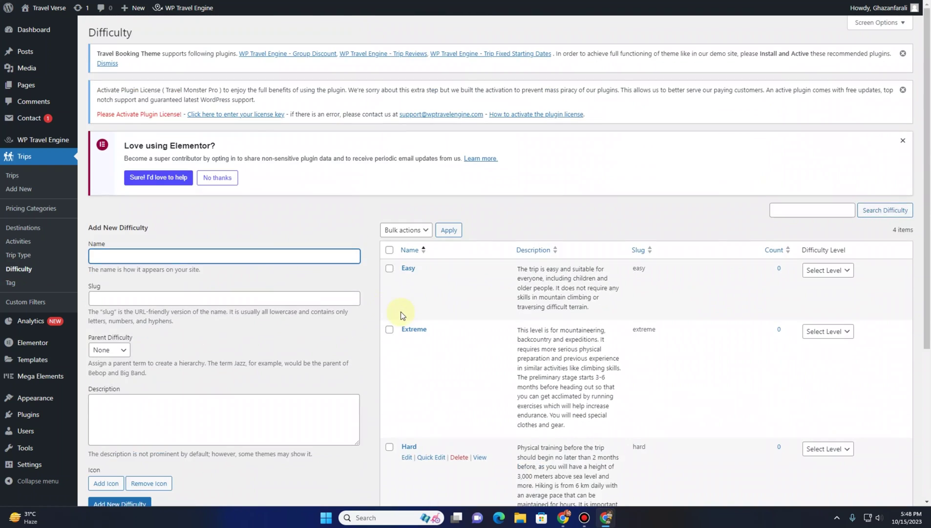
Visit the Travel Verse front-end homepage from the admin bar
left_click(36, 26)
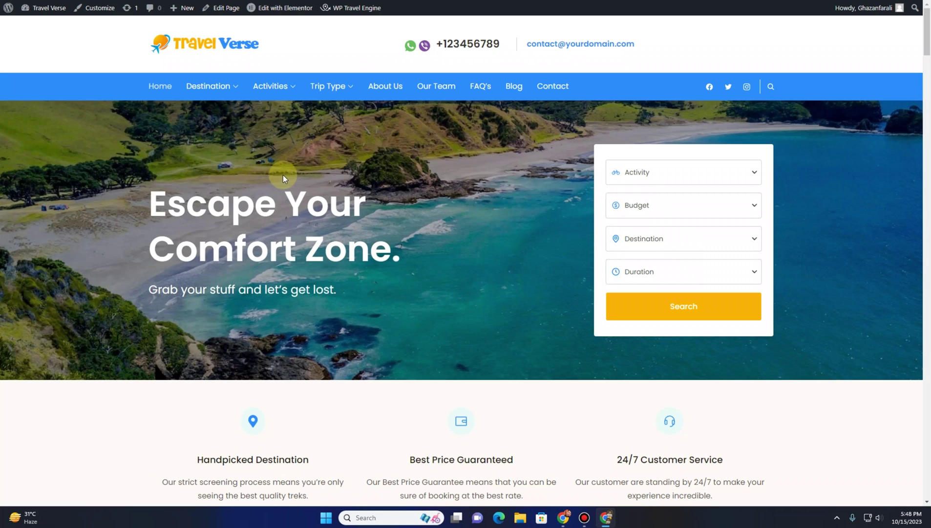
scroll(283, 178, "down", 2)
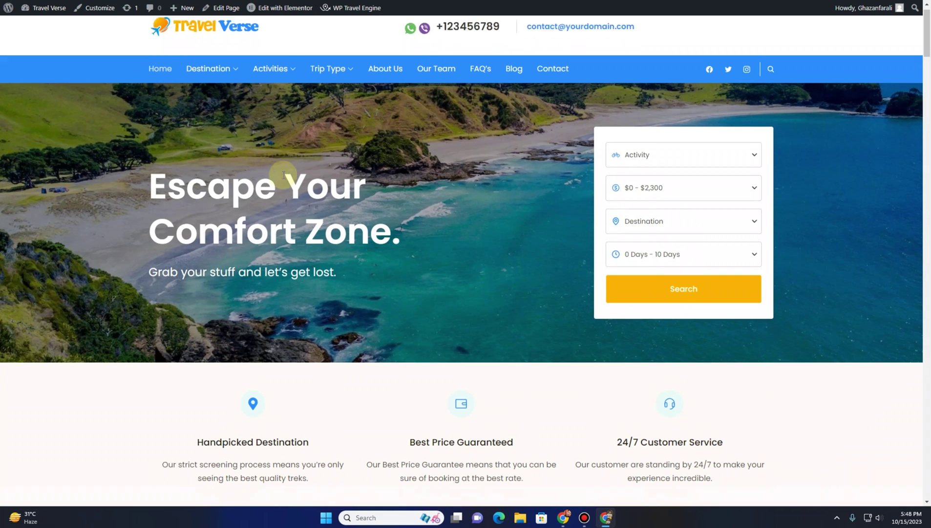
scroll(283, 178, "down", 3)
scroll(283, 178, "down", 1)
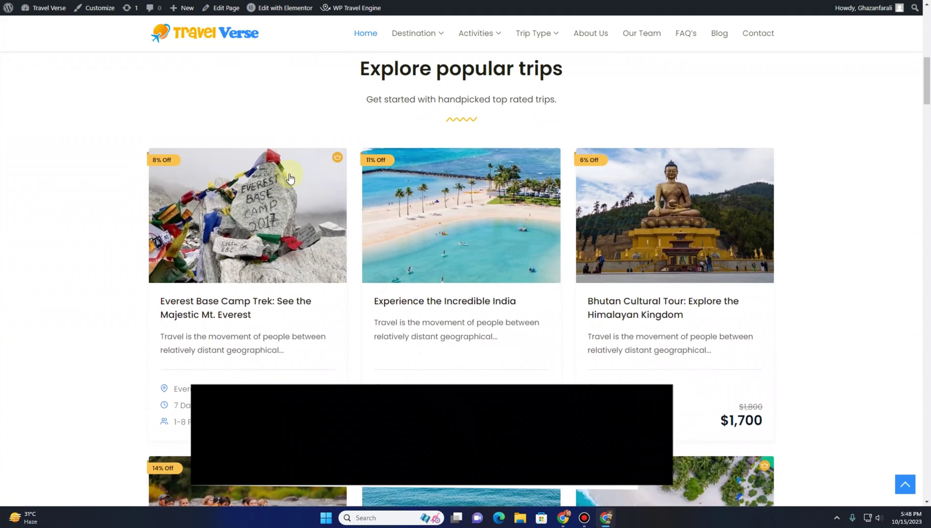
scroll(753, 266, "down", 2)
scroll(753, 265, "down", 2)
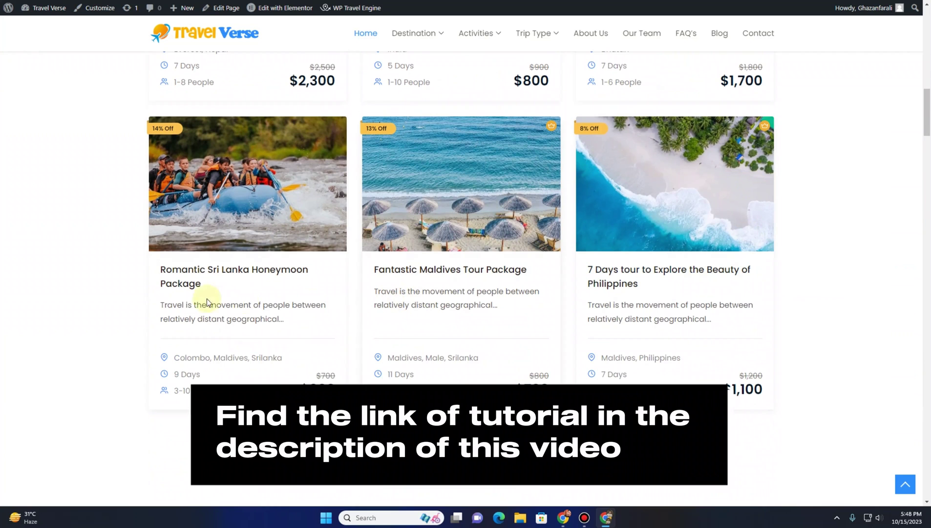
scroll(156, 305, "down", 2)
scroll(218, 276, "down", 2)
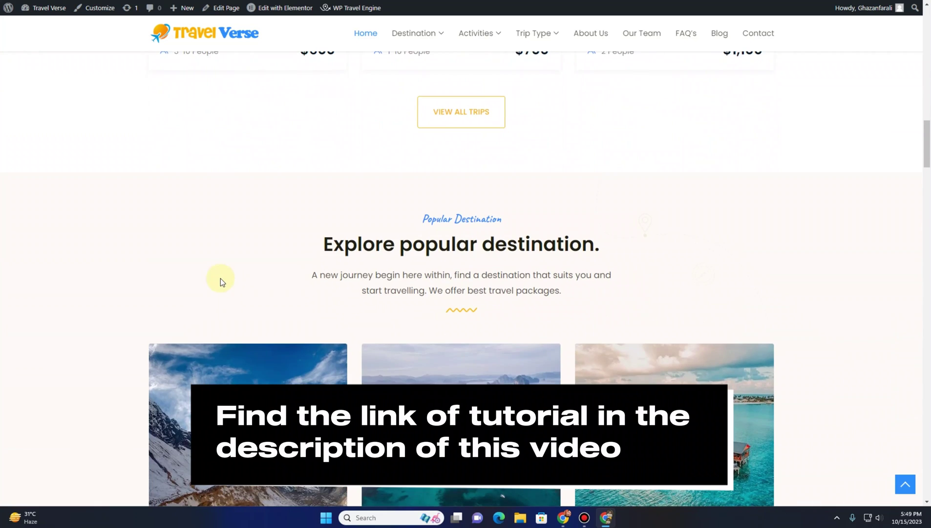
scroll(345, 217, "down", 1)
scroll(349, 207, "down", 1)
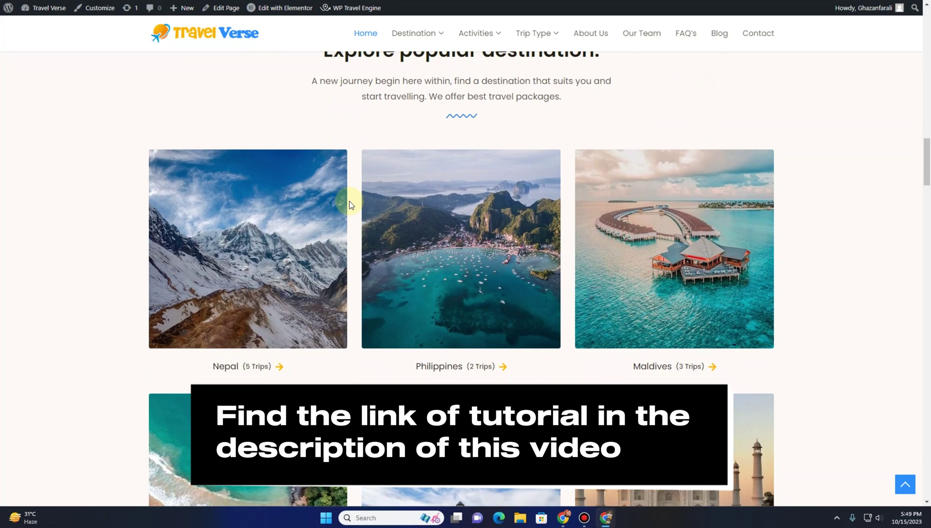
scroll(349, 200, "up", 2)
scroll(349, 201, "up", 2)
scroll(349, 201, "up", 1)
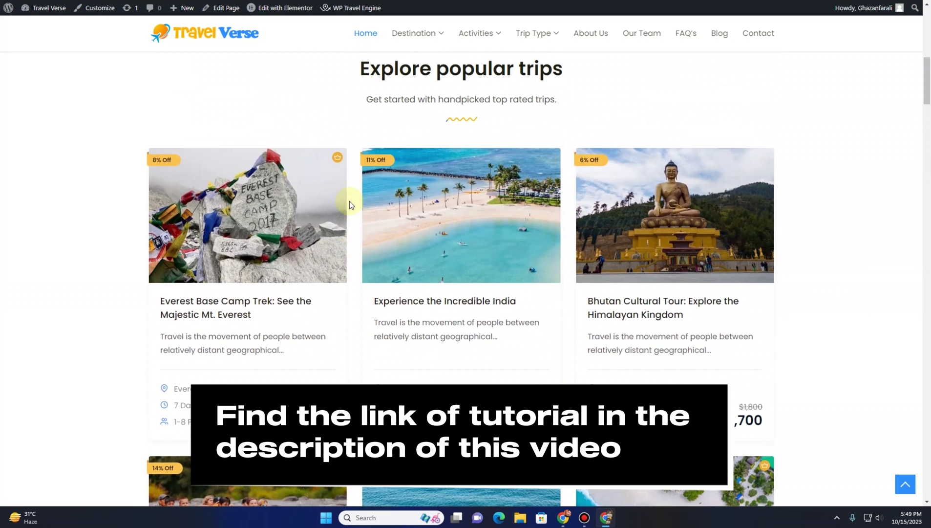
scroll(704, 228, "down", 2)
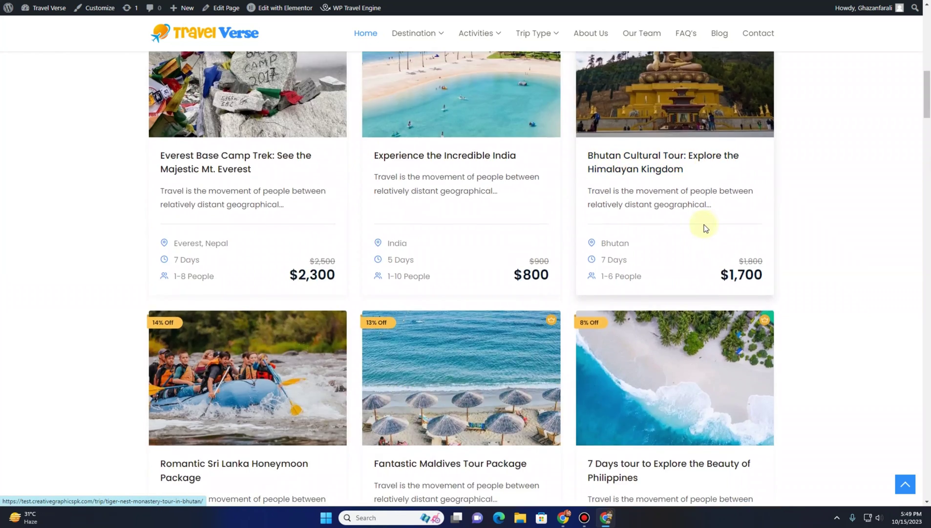
Open the Everest Base Camp Trek page, page through its photos, and select its title and duration text
left_click(217, 168)
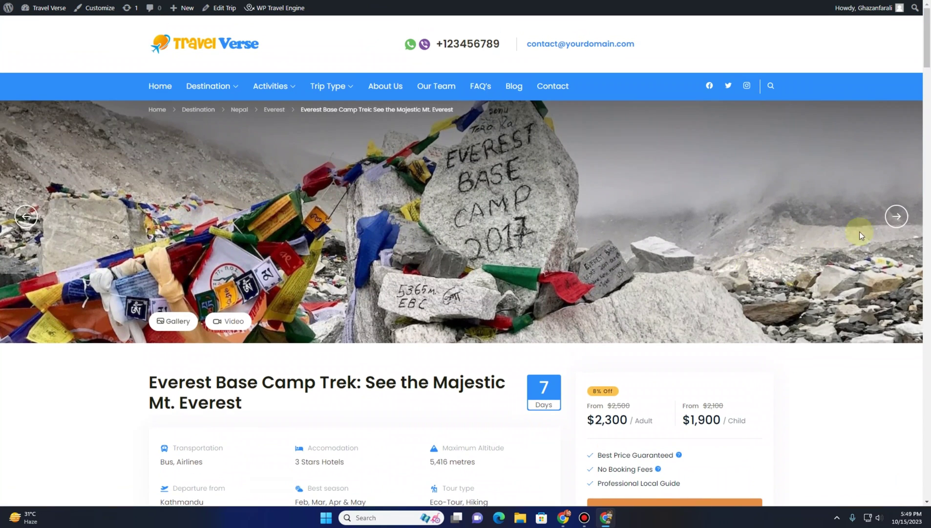
left_click(892, 218)
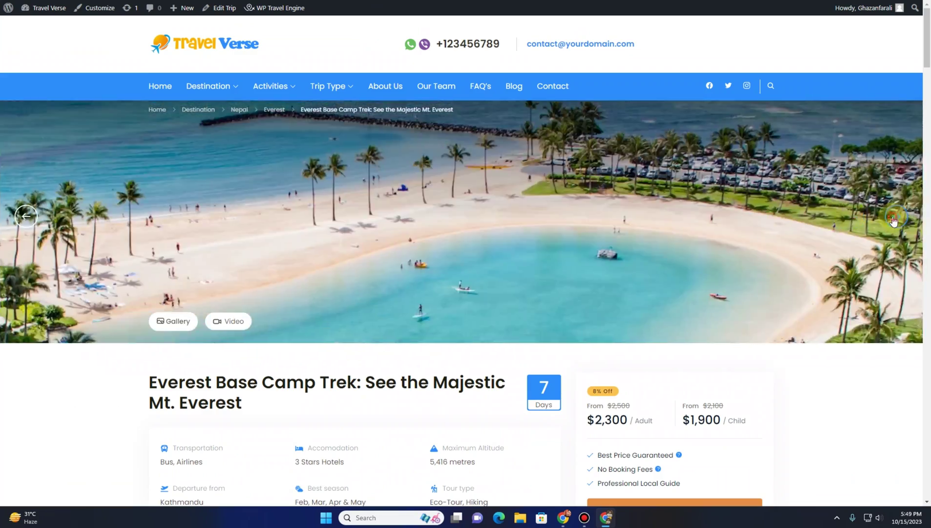
left_click(893, 217)
left_click(231, 325)
scroll(370, 164, "down", 3)
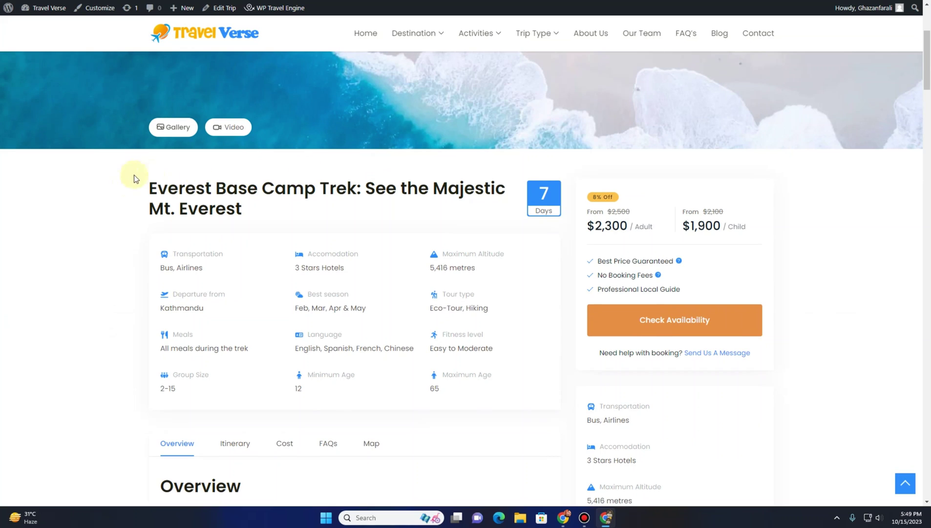
left_click_drag(144, 187, 260, 213)
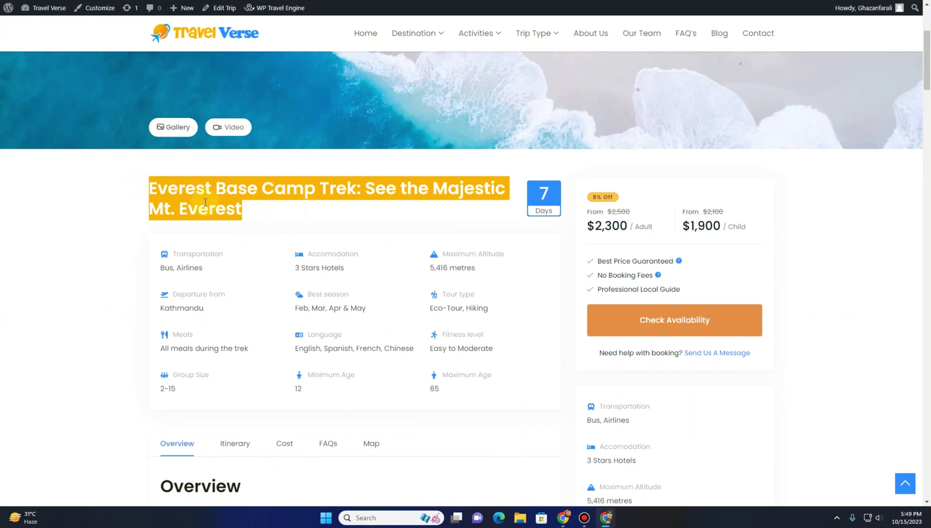
double_click(543, 193)
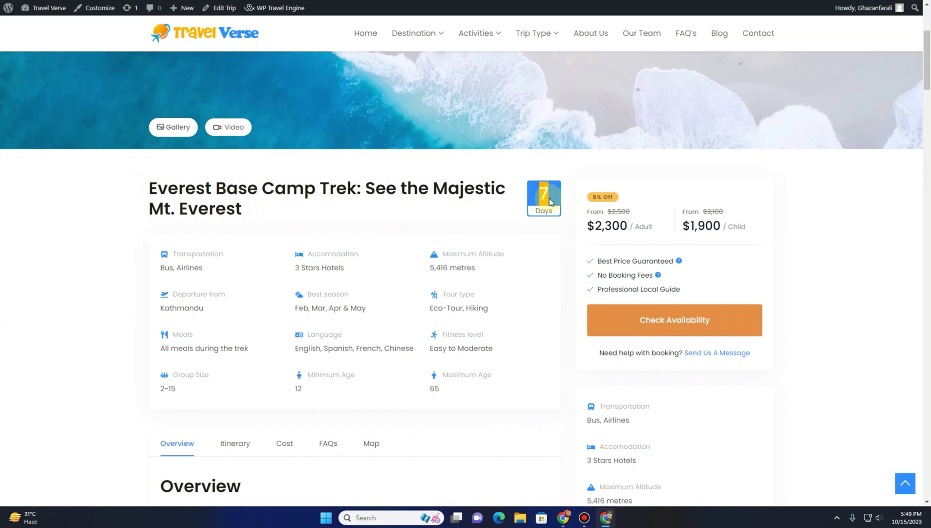
scroll(170, 211, "down", 2)
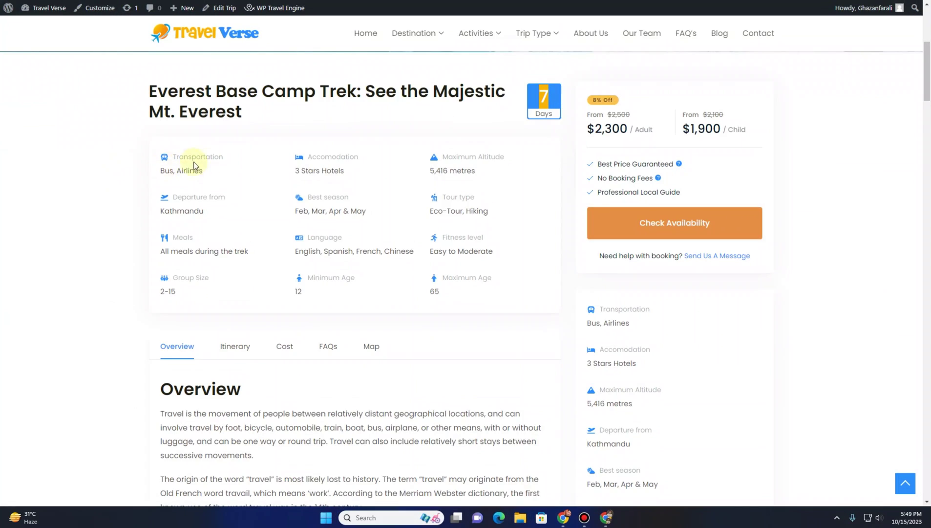
scroll(280, 226, "down", 2)
scroll(279, 230, "down", 1)
scroll(274, 224, "down", 1)
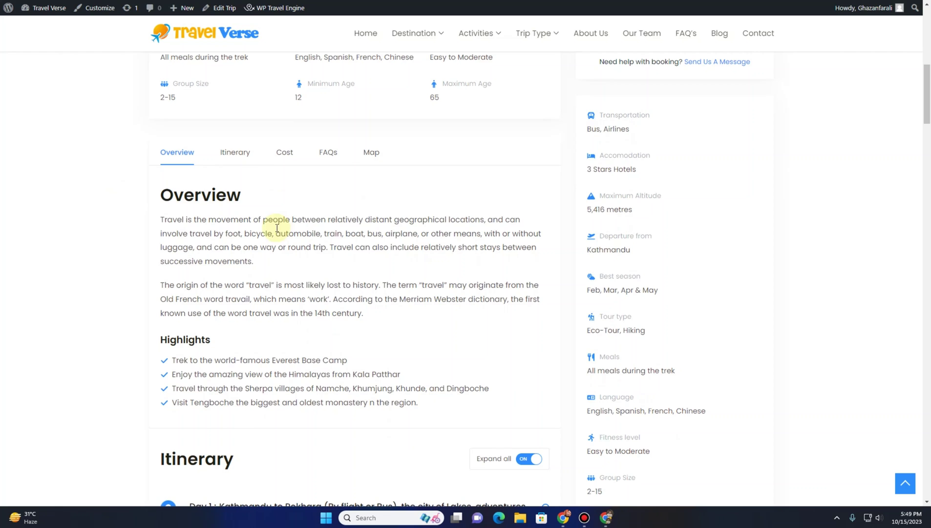
scroll(239, 173, "down", 1)
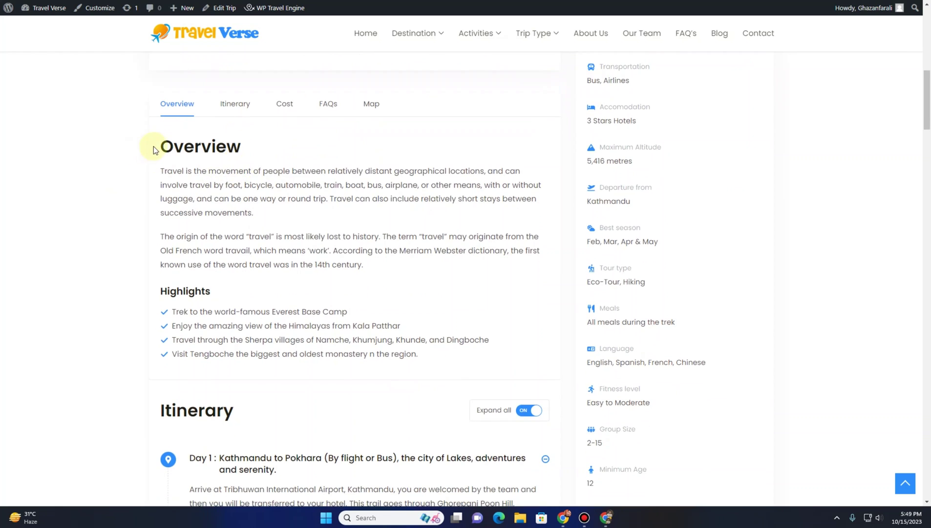
mouse_move(156, 146)
left_mouse_down()
mouse_move(339, 337)
mouse_move(409, 362)
left_mouse_up()
scroll(238, 245, "down", 3)
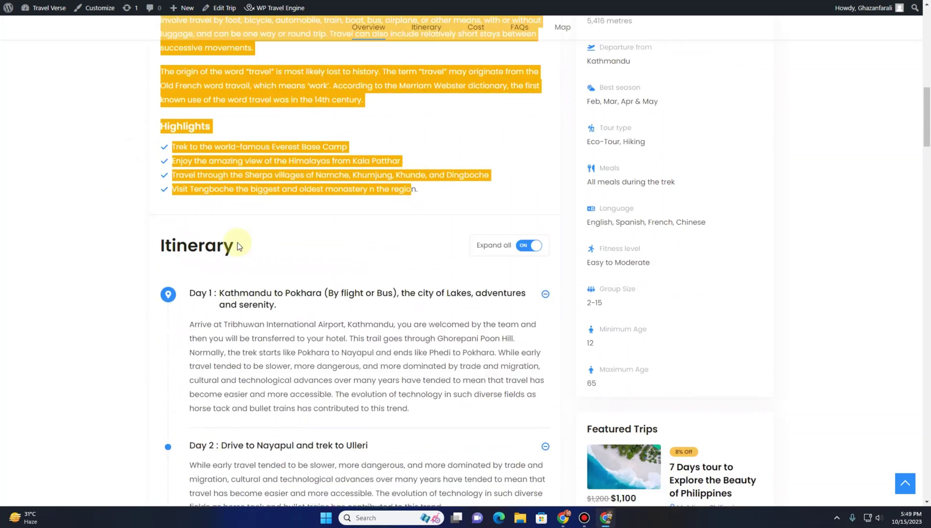
scroll(234, 254, "down", 1)
scroll(232, 262, "down", 7)
scroll(232, 265, "down", 10)
scroll(231, 265, "up", 1)
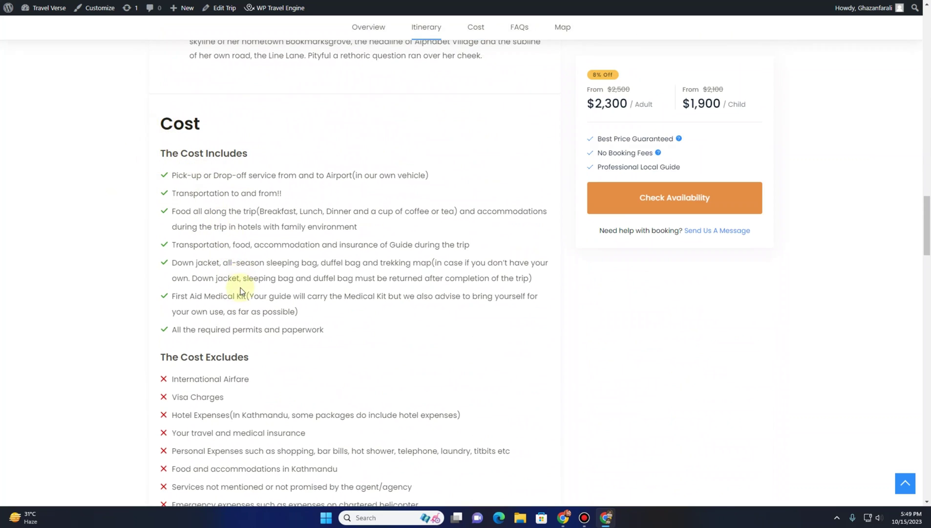
scroll(239, 291, "down", 3)
scroll(239, 290, "down", 3)
scroll(240, 291, "up", 6)
scroll(260, 236, "down", 2)
scroll(260, 235, "down", 3)
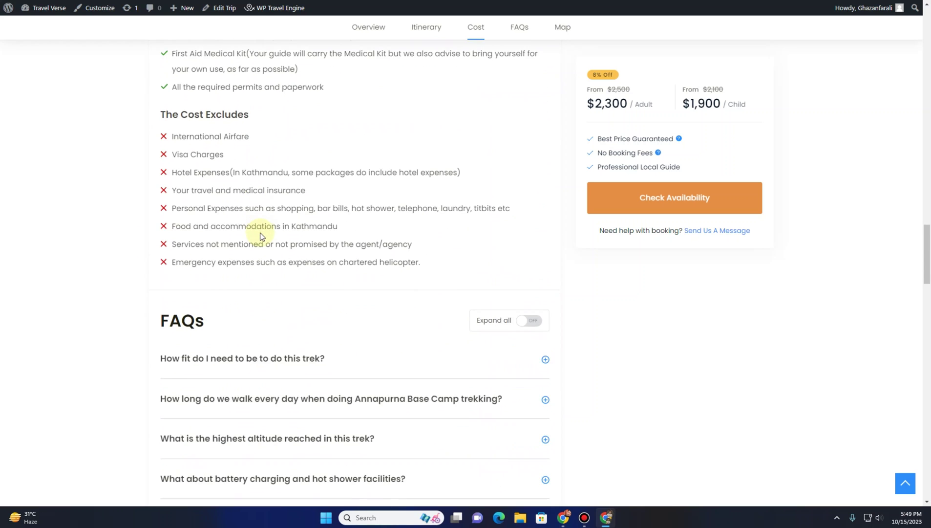
scroll(259, 236, "down", 2)
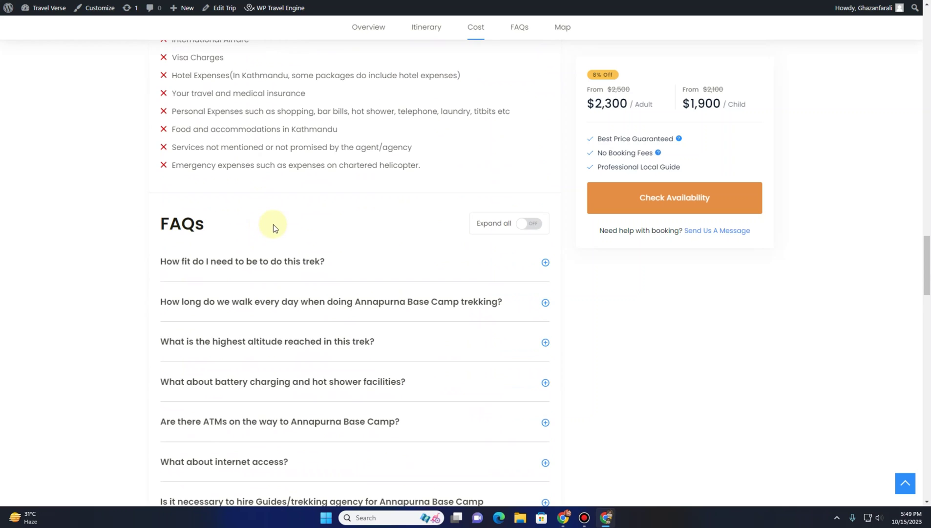
scroll(272, 224, "down", 2)
scroll(219, 159, "down", 5)
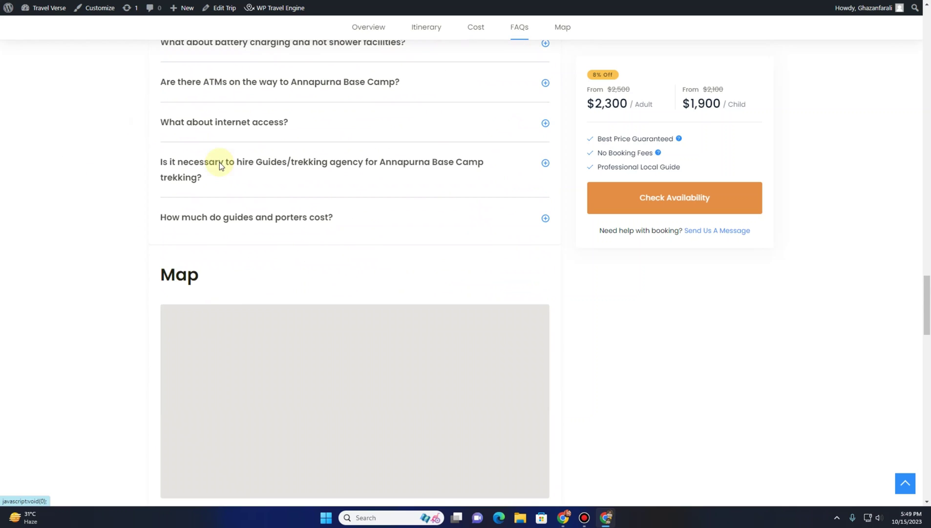
scroll(214, 175, "down", 5)
scroll(213, 180, "up", 3)
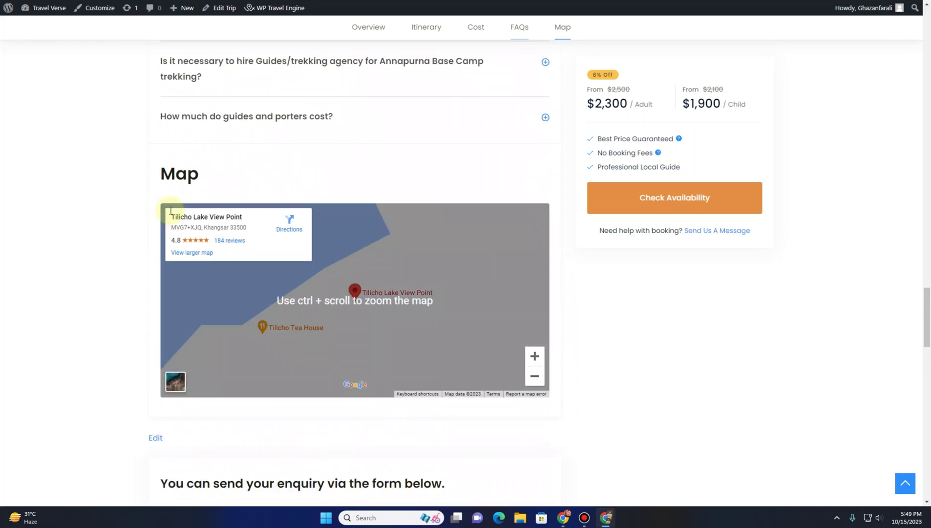
scroll(265, 225, "up", 2)
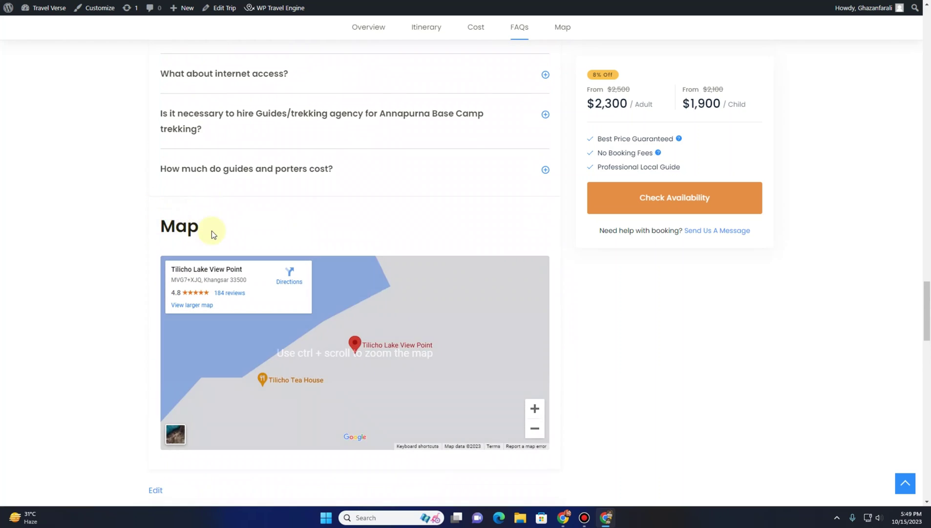
scroll(240, 232, "down", 3)
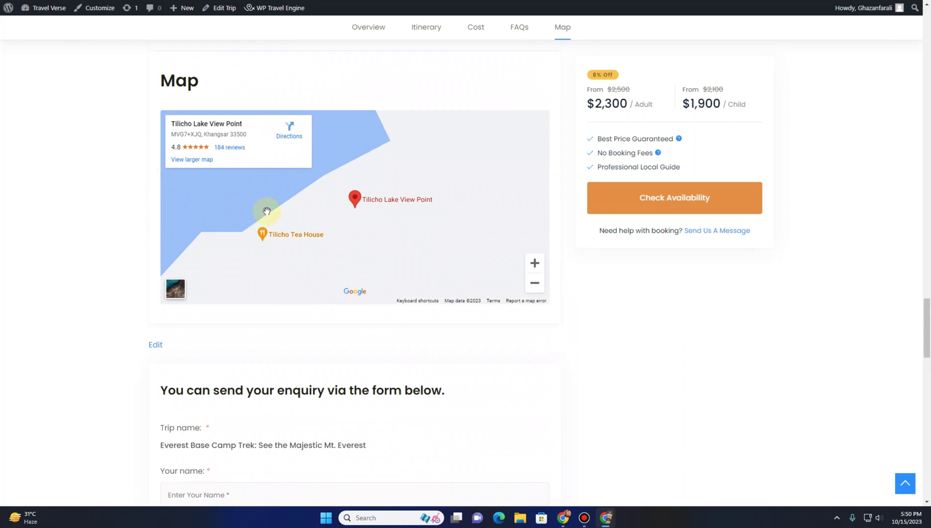
scroll(266, 212, "down", 1)
scroll(284, 201, "down", 1)
scroll(267, 212, "down", 2)
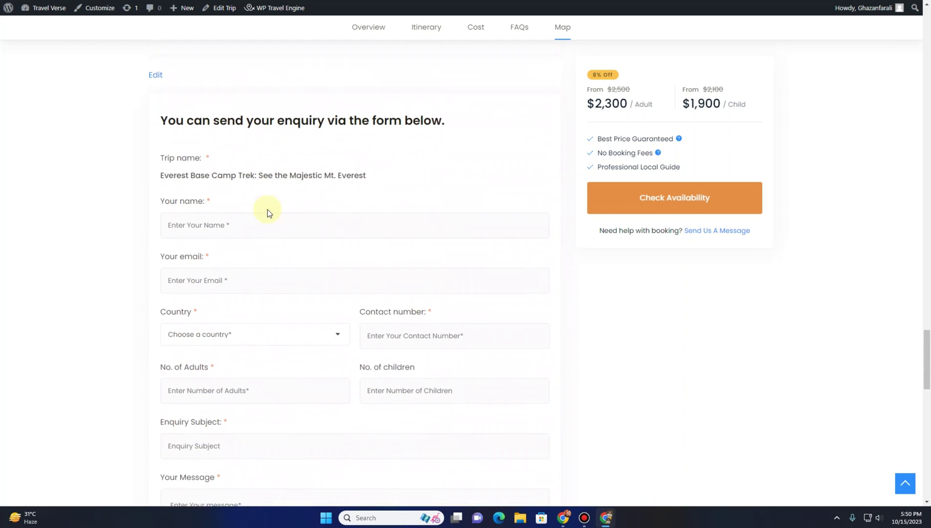
scroll(322, 187, "down", 3)
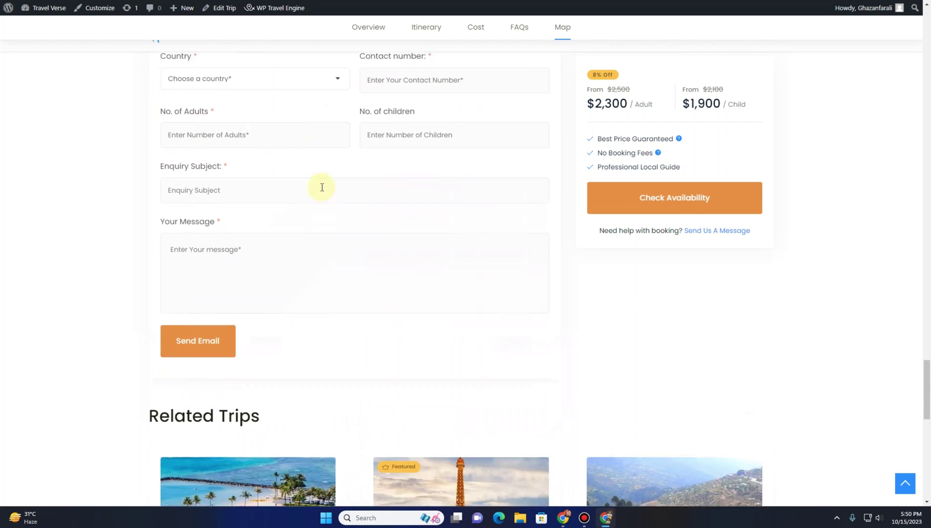
scroll(322, 187, "down", 3)
scroll(323, 186, "up", 2)
scroll(322, 186, "up", 3)
scroll(321, 191, "down", 3)
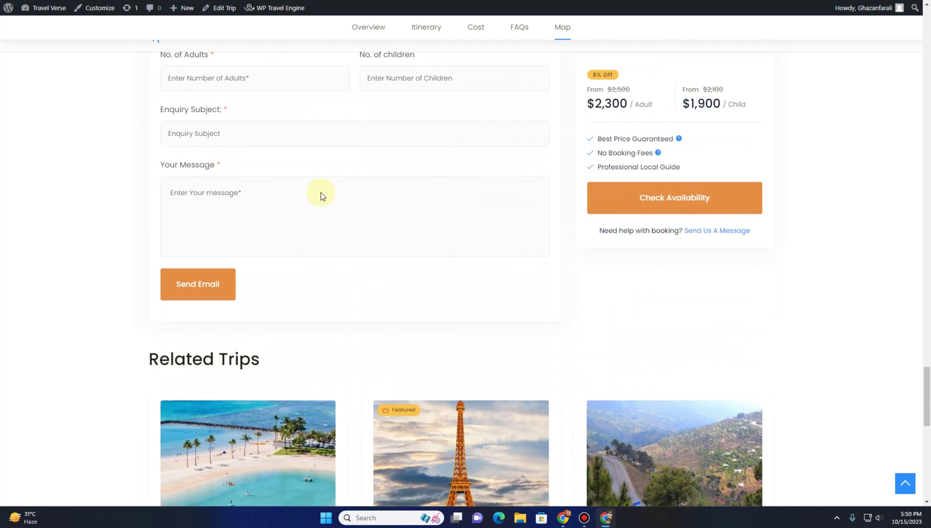
scroll(321, 191, "up", 5)
scroll(321, 192, "up", 5)
scroll(321, 196, "up", 2)
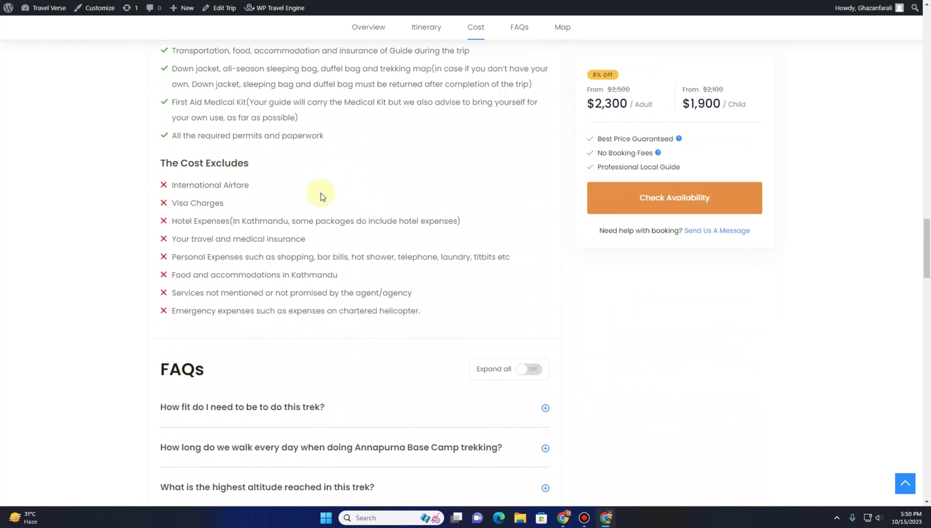
scroll(321, 197, "up", 4)
scroll(321, 196, "up", 5)
scroll(321, 196, "up", 5)
scroll(321, 197, "up", 5)
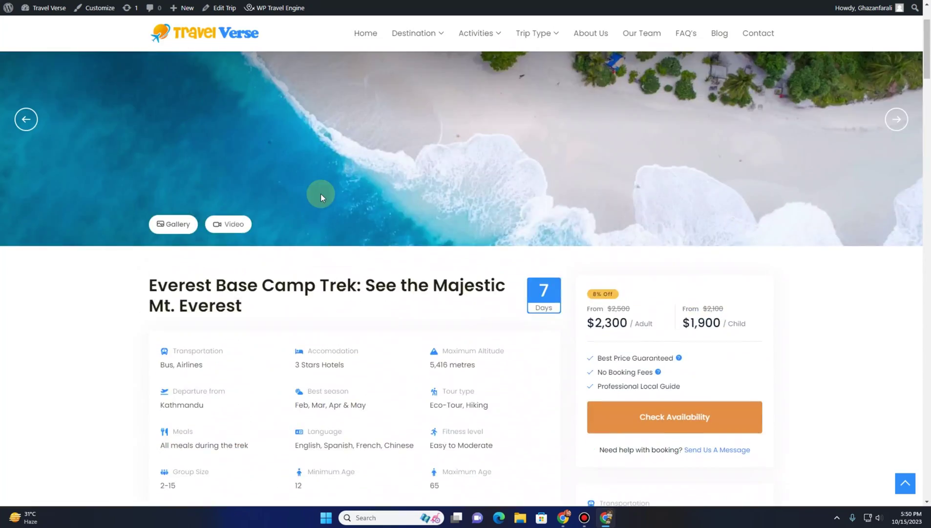
scroll(321, 194, "up", 2)
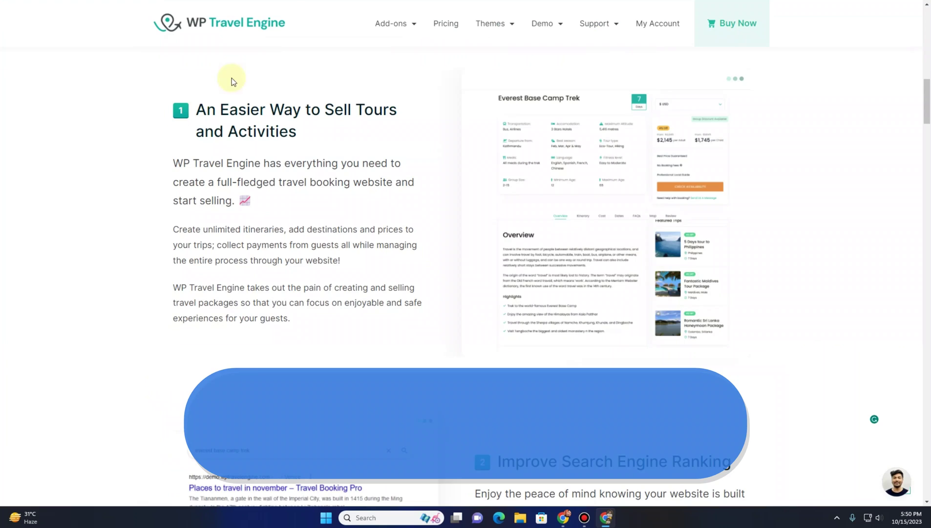
scroll(91, 99, "up", 3)
scroll(93, 110, "up", 5)
scroll(98, 135, "up", 3)
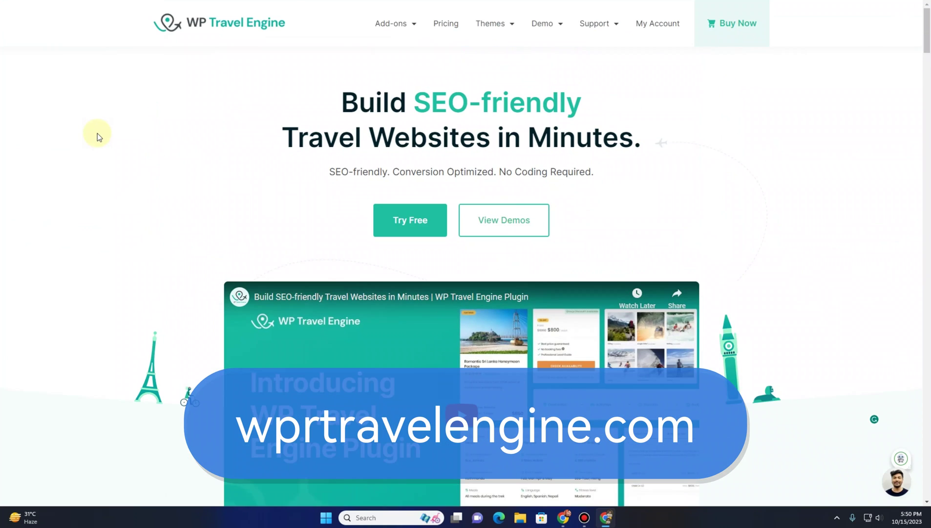
scroll(100, 137, "down", 4)
scroll(100, 143, "down", 3)
scroll(100, 143, "down", 3)
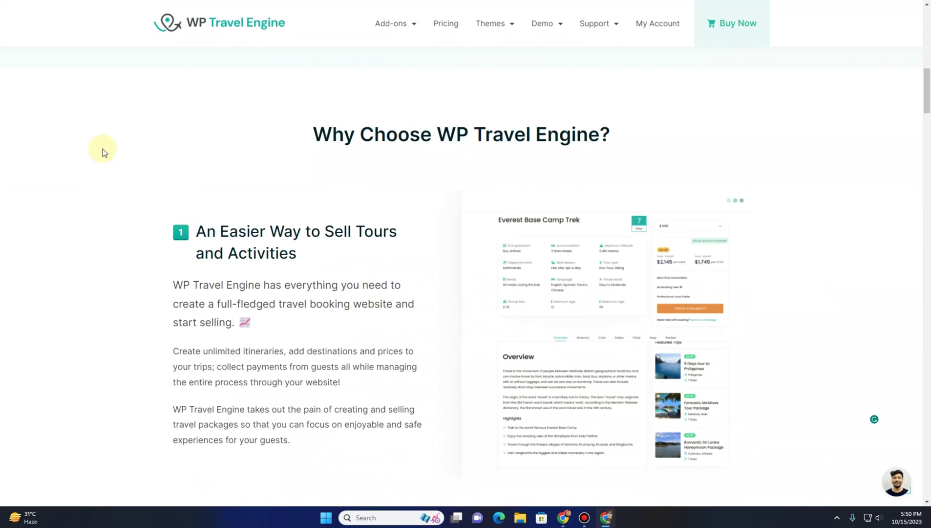
scroll(105, 146, "down", 2)
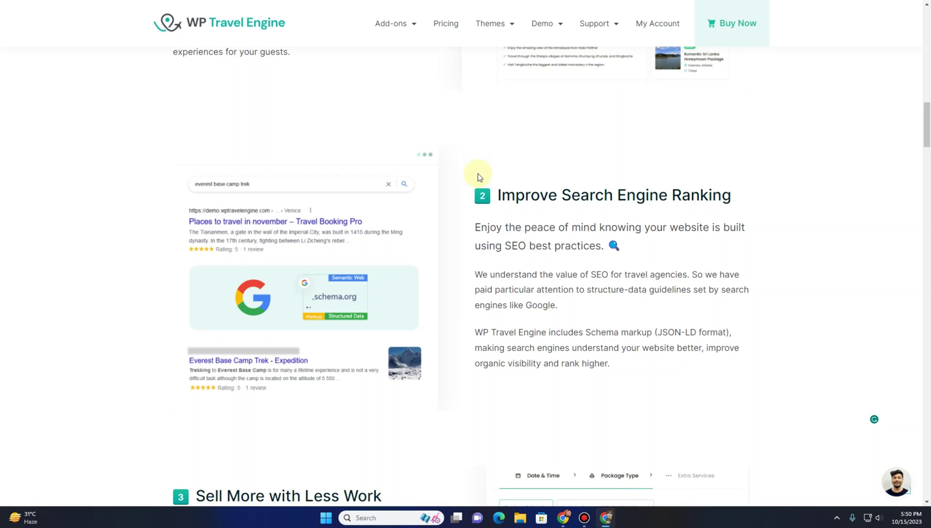
scroll(478, 173, "down", 2)
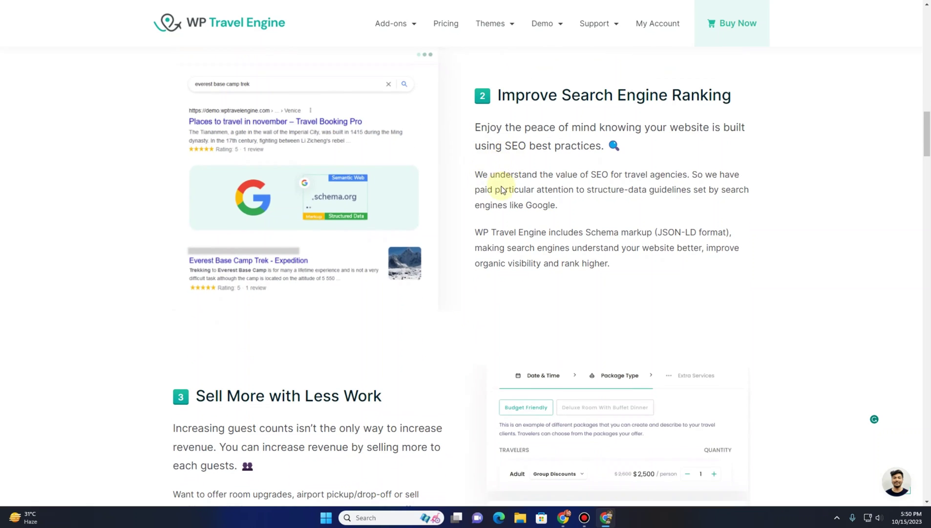
scroll(499, 182, "down", 2)
scroll(500, 187, "up", 3)
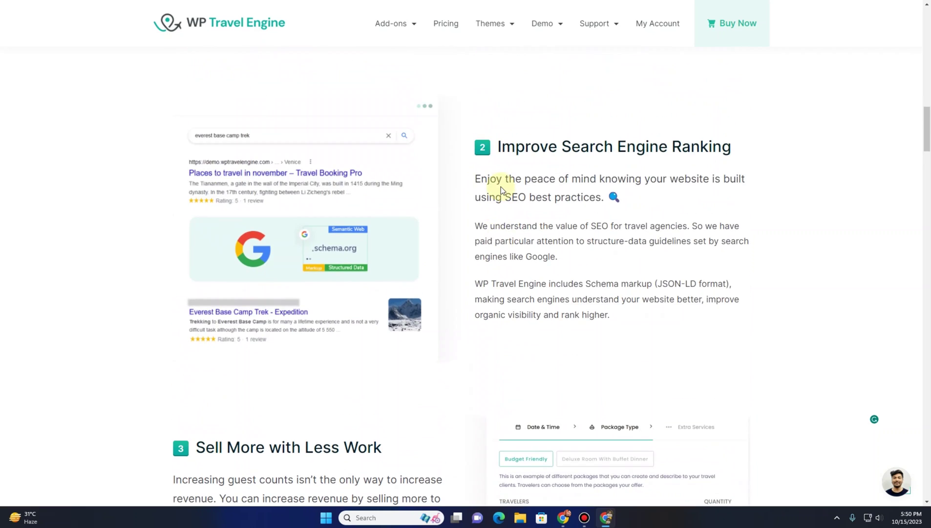
scroll(500, 186, "down", 1)
scroll(500, 187, "down", 1)
scroll(501, 187, "down", 2)
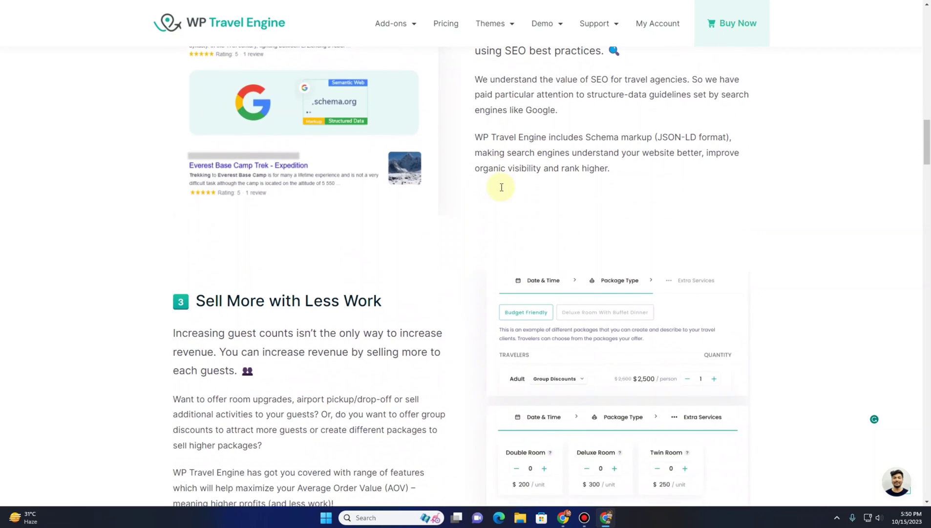
scroll(500, 188, "down", 3)
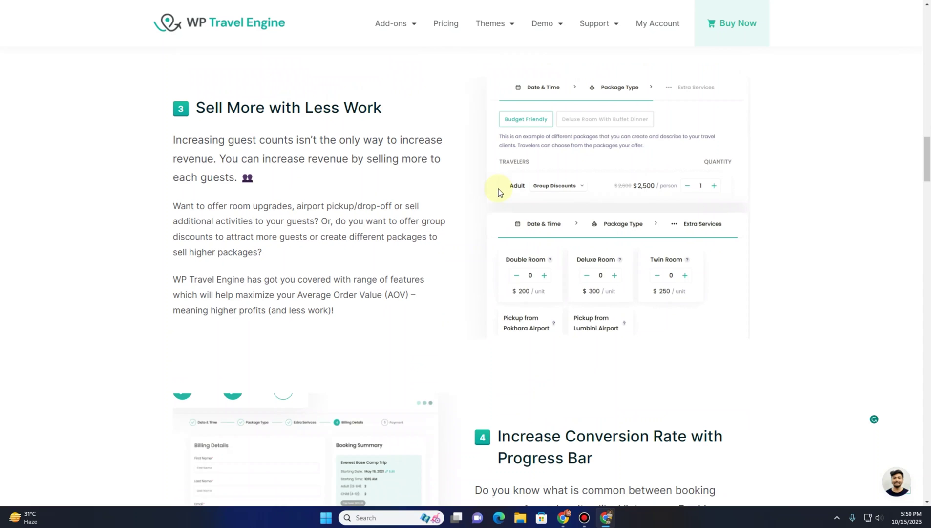
scroll(498, 188, "down", 2)
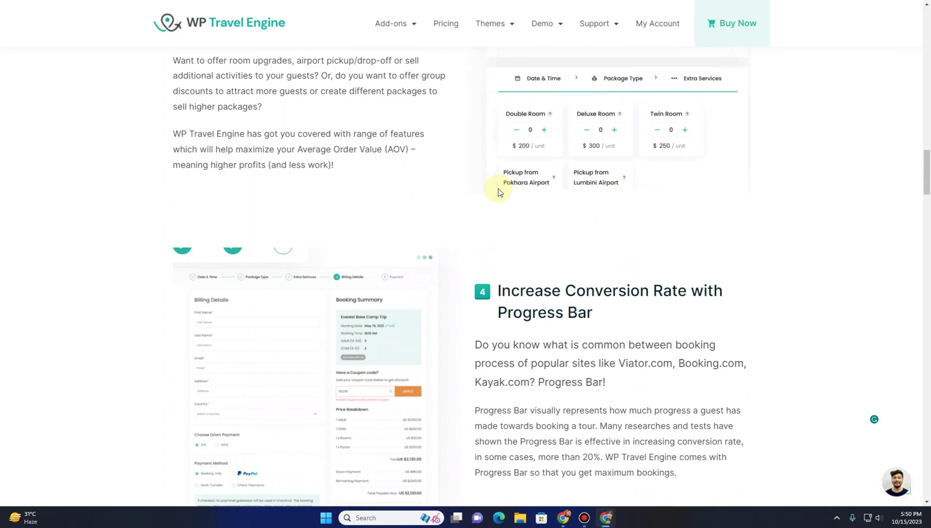
scroll(498, 188, "down", 3)
scroll(499, 188, "down", 1)
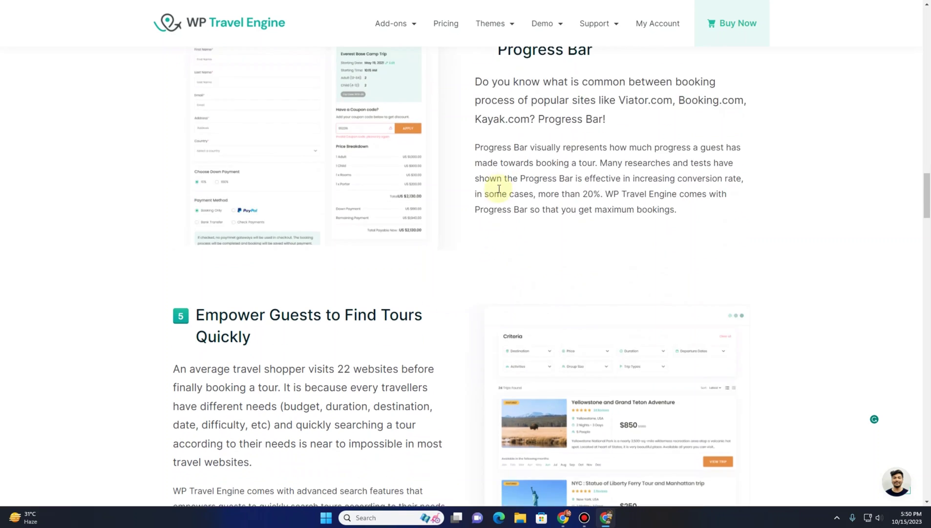
scroll(498, 188, "down", 2)
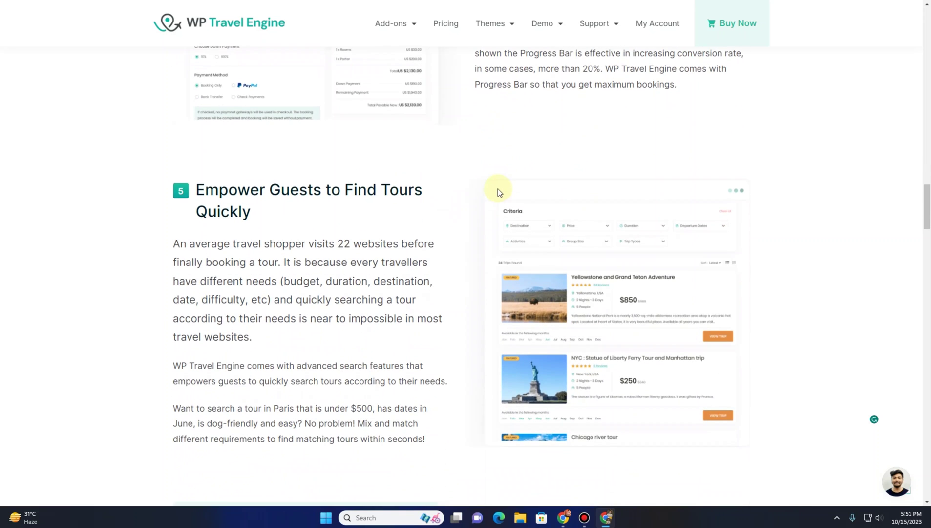
scroll(453, 195, "down", 1)
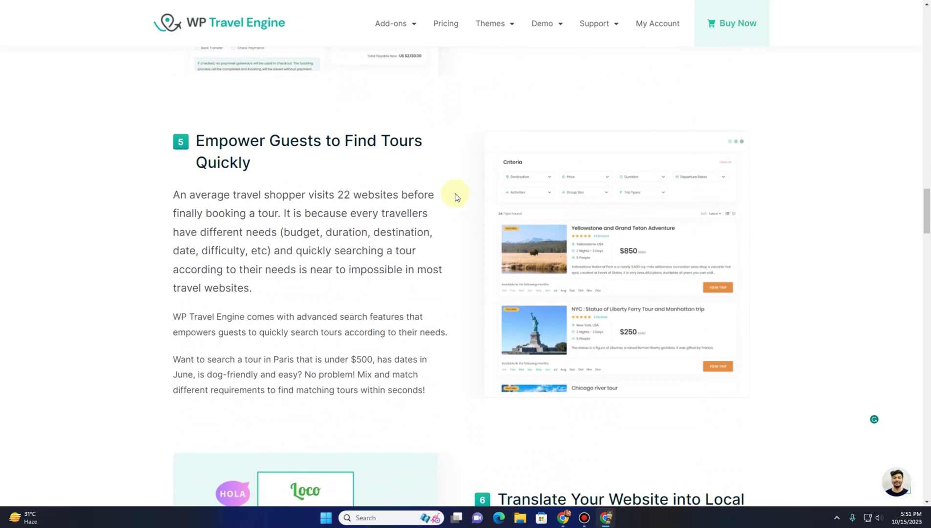
scroll(455, 196, "down", 1)
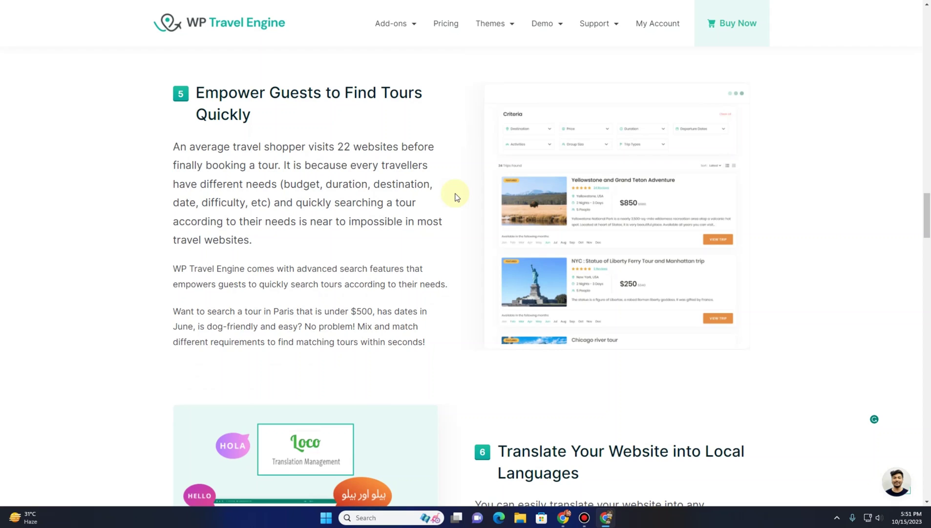
scroll(455, 196, "down", 4)
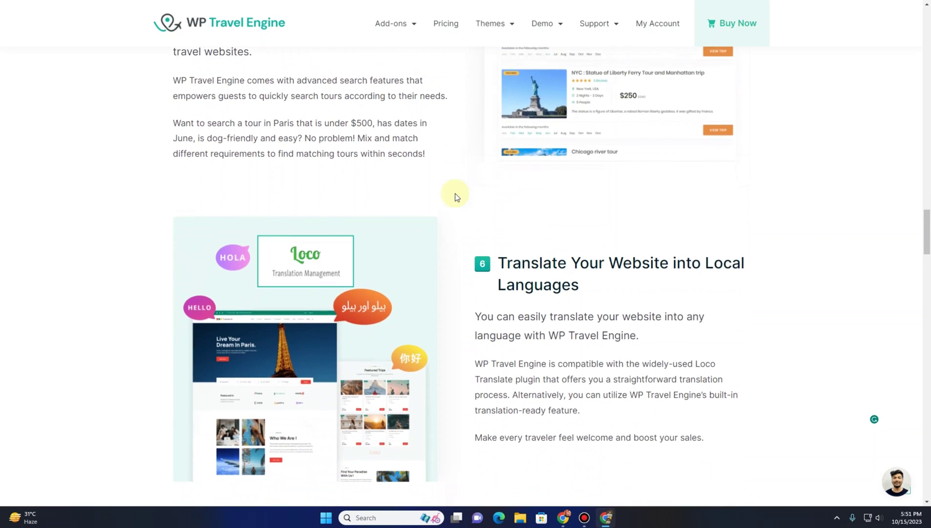
scroll(462, 195, "down", 2)
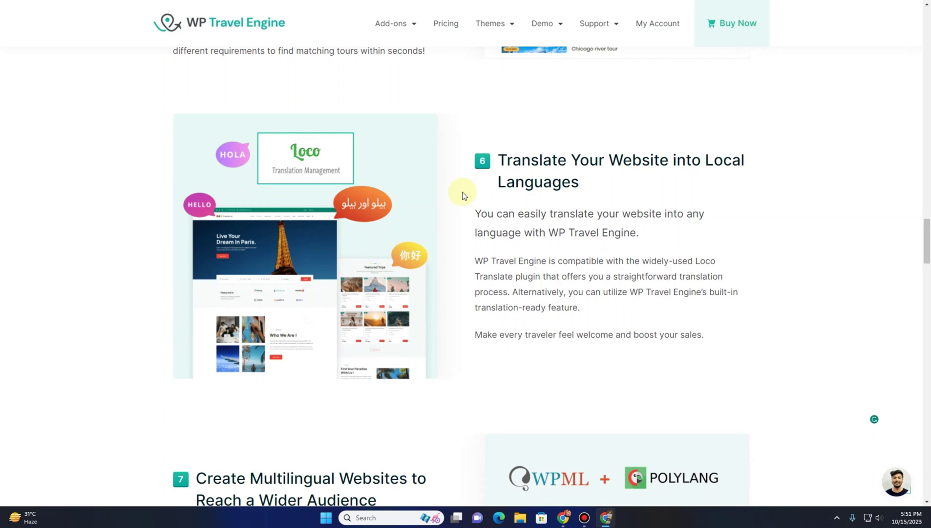
scroll(463, 195, "down", 1)
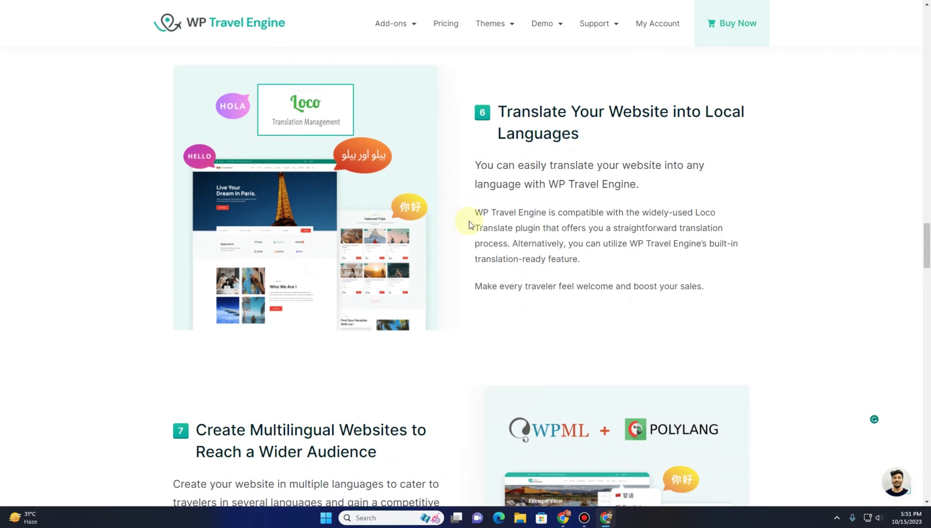
scroll(497, 207, "down", 1)
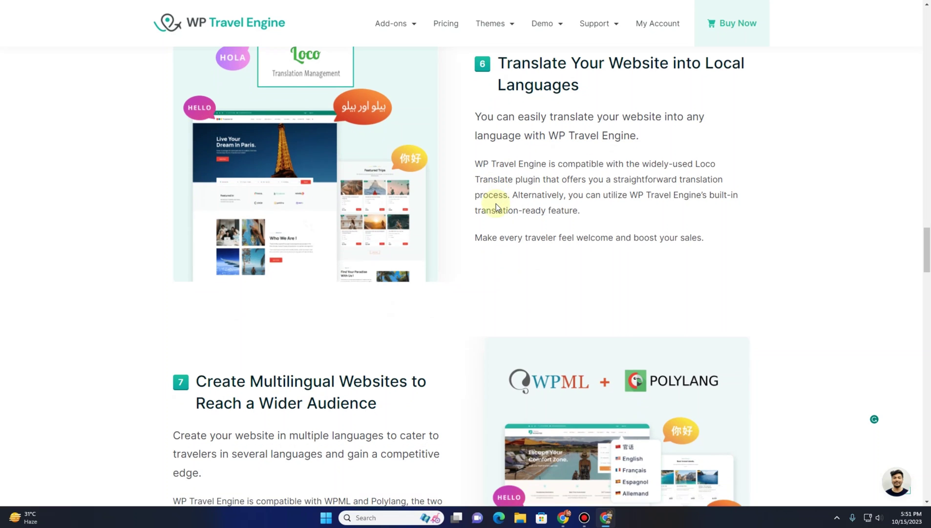
scroll(496, 203, "up", 1)
scroll(496, 204, "down", 2)
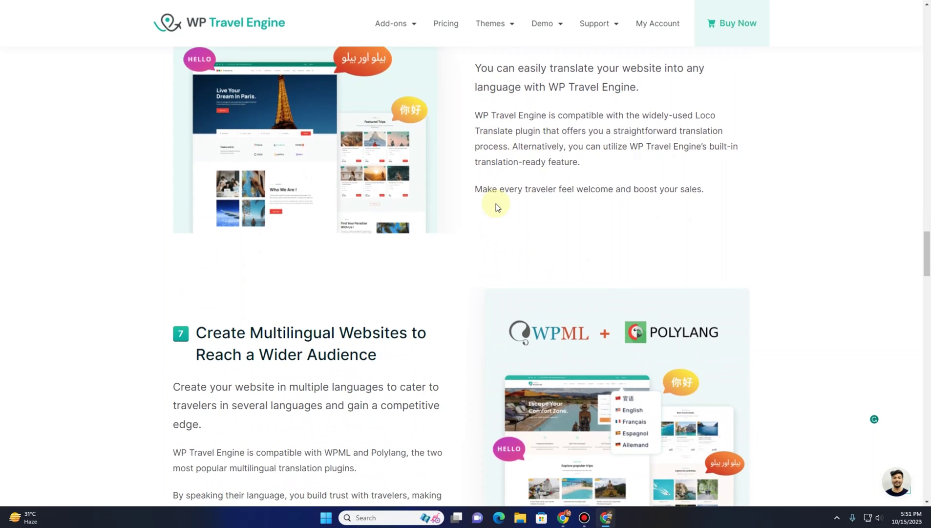
scroll(496, 204, "down", 2)
scroll(496, 206, "down", 2)
scroll(496, 206, "down", 2)
scroll(496, 206, "down", 4)
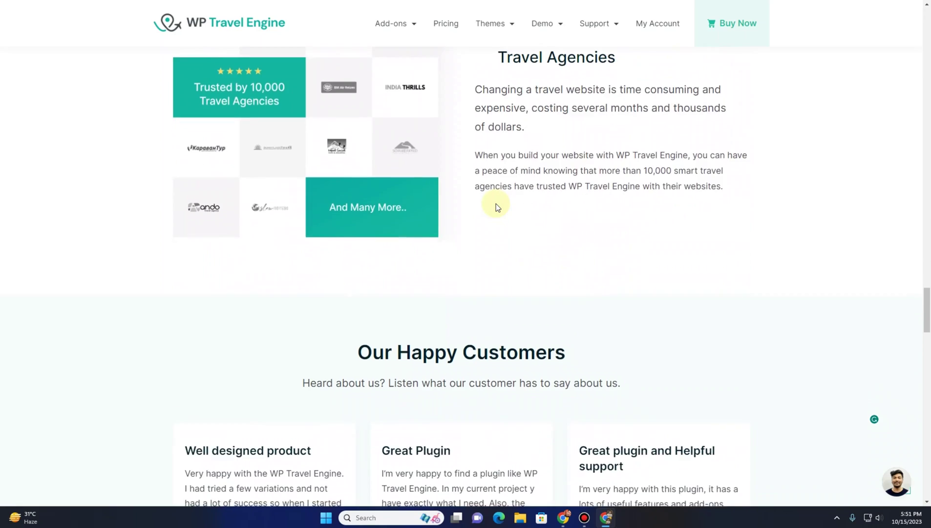
scroll(496, 205, "down", 2)
scroll(496, 205, "down", 3)
scroll(496, 205, "down", 2)
scroll(497, 205, "down", 3)
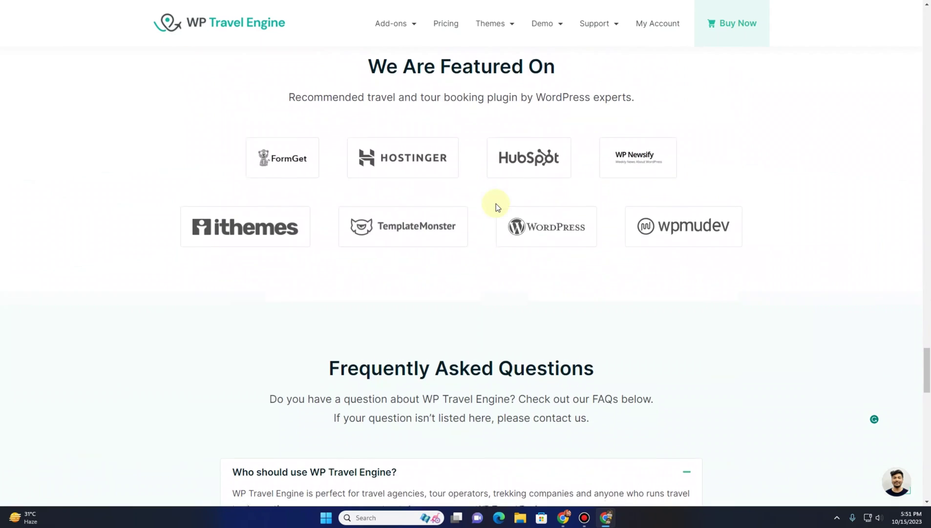
scroll(496, 205, "down", 4)
scroll(496, 205, "down", 3)
scroll(496, 206, "down", 4)
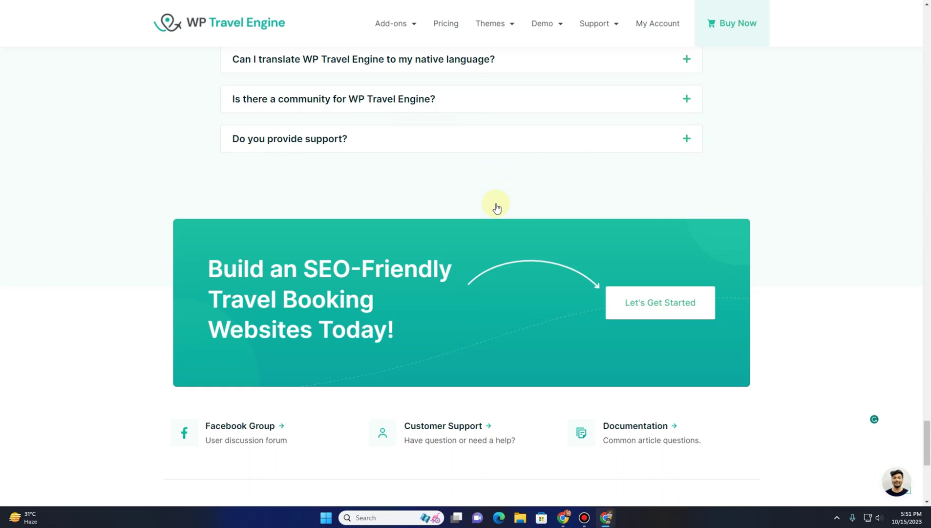
scroll(497, 206, "up", 2)
scroll(496, 208, "up", 1)
scroll(496, 207, "up", 4)
scroll(497, 207, "up", 4)
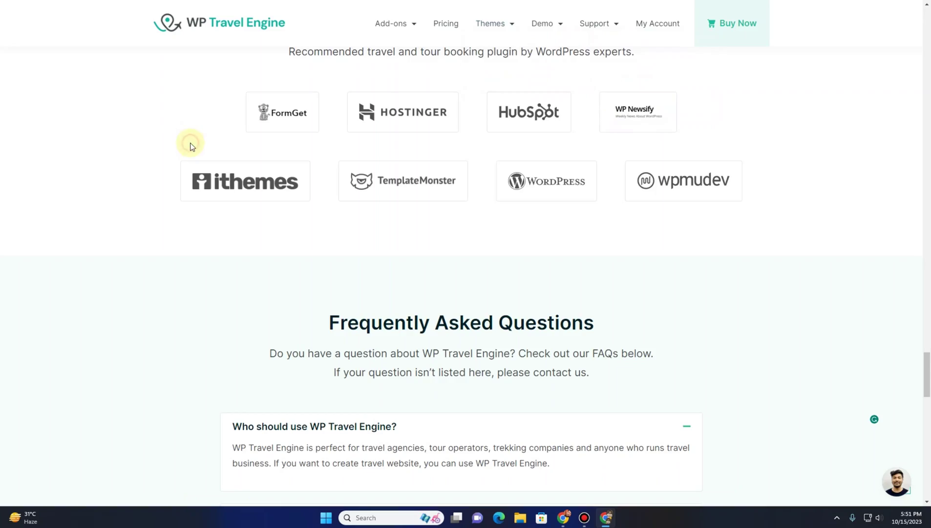
scroll(190, 147, "up", 5)
scroll(190, 147, "up", 3)
scroll(190, 147, "up", 5)
scroll(192, 148, "up", 5)
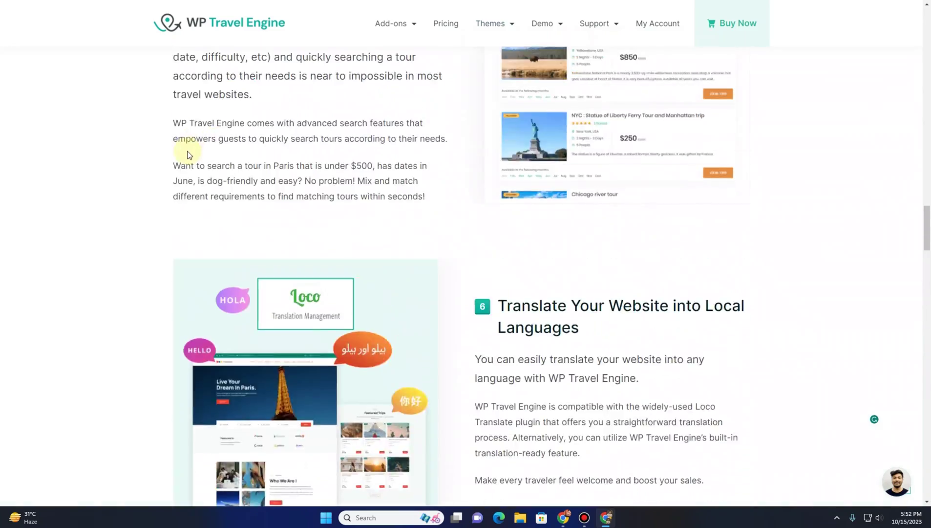
scroll(192, 148, "up", 5)
scroll(192, 148, "up", 5)
scroll(191, 148, "up", 2)
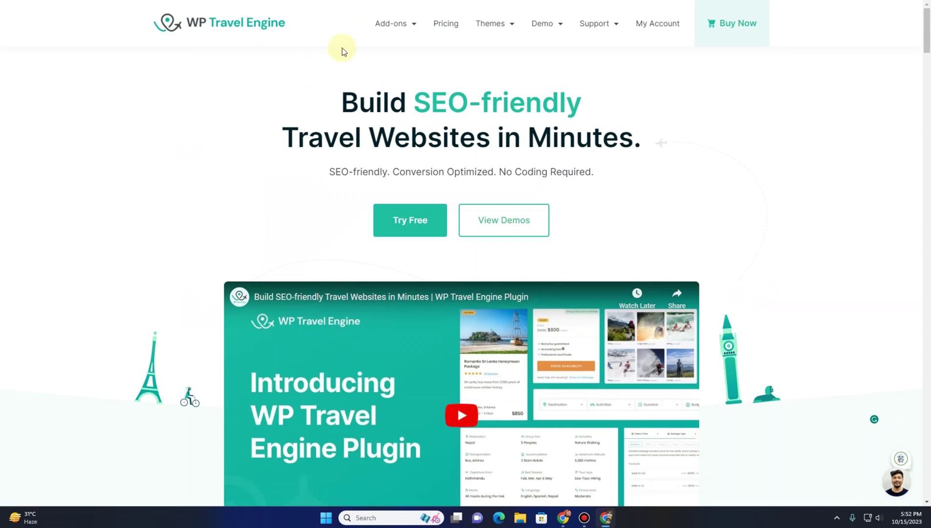
Go to the Add-ons catalog page from the top navigation
mouse_move(396, 23)
left_click(399, 45)
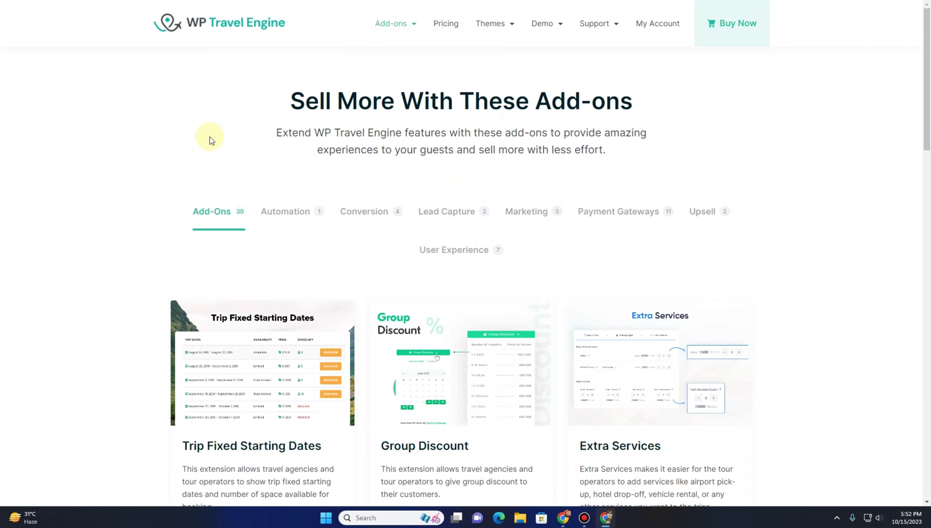
scroll(210, 136, "down", 2)
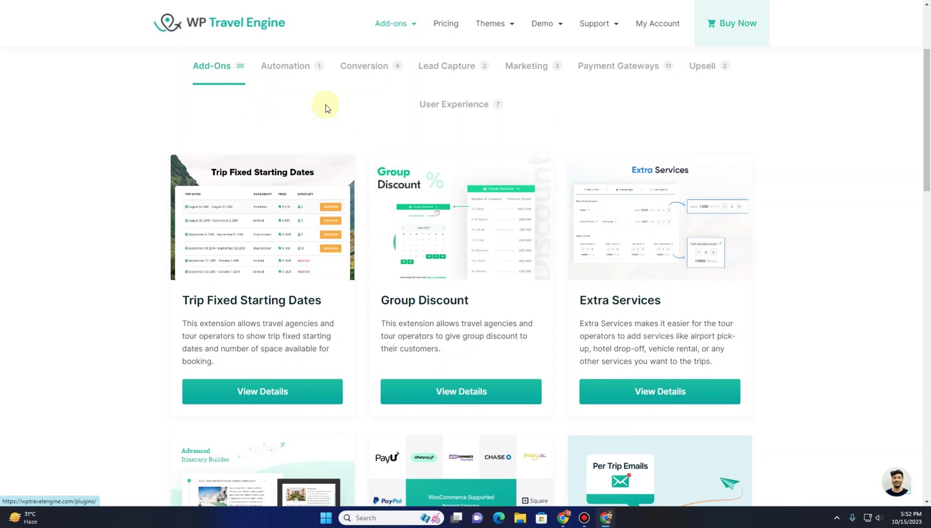
scroll(360, 133, "down", 1)
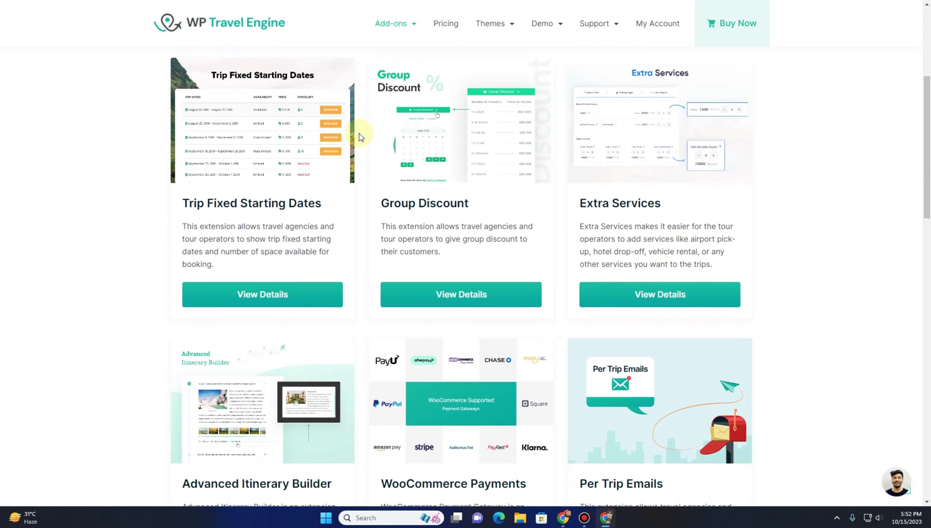
scroll(359, 133, "down", 1)
scroll(359, 133, "up", 3)
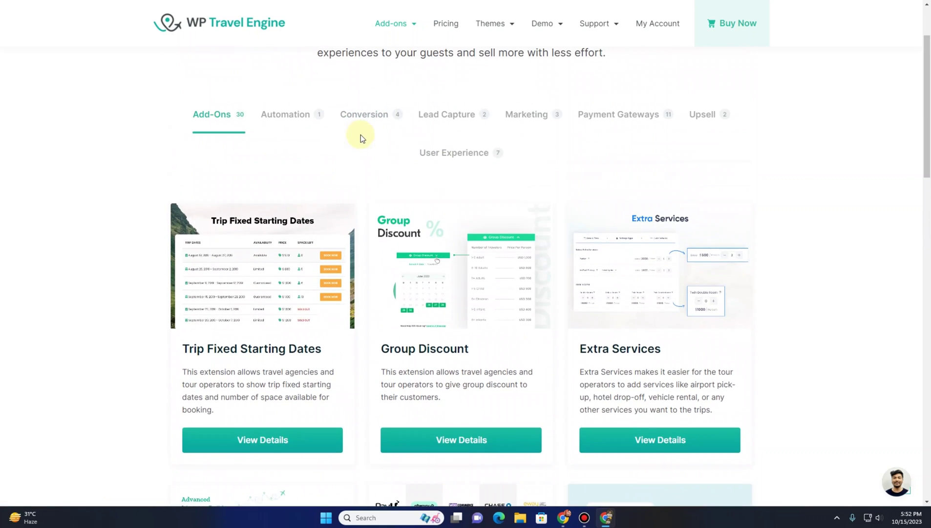
scroll(361, 134, "down", 1)
scroll(361, 135, "down", 1)
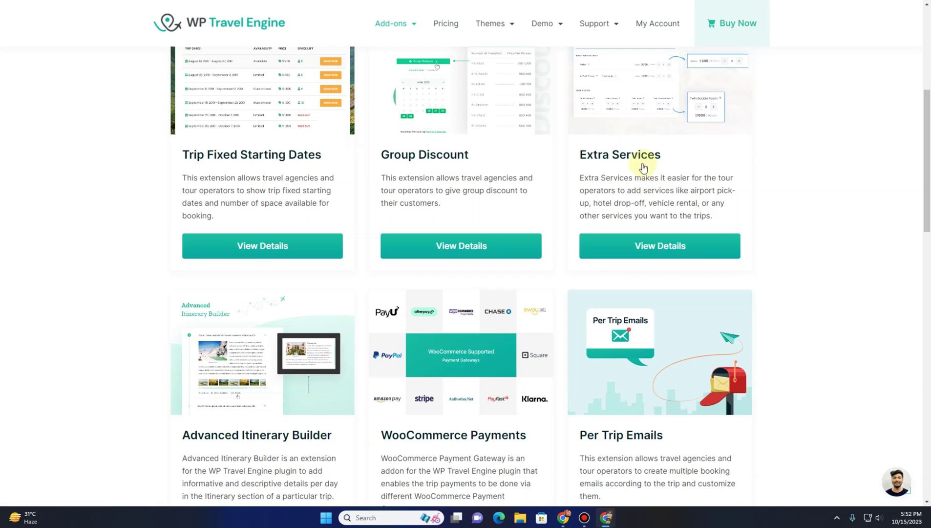
scroll(640, 163, "down", 2)
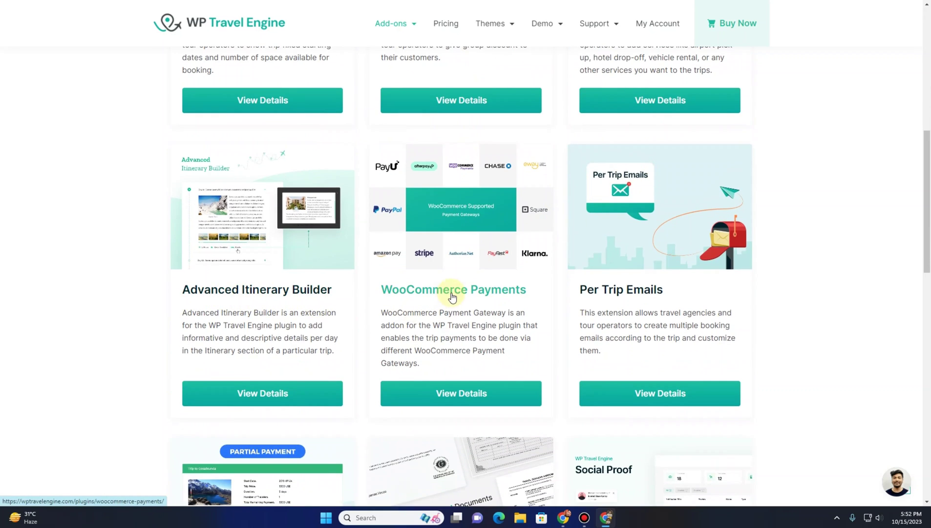
scroll(458, 296, "down", 1)
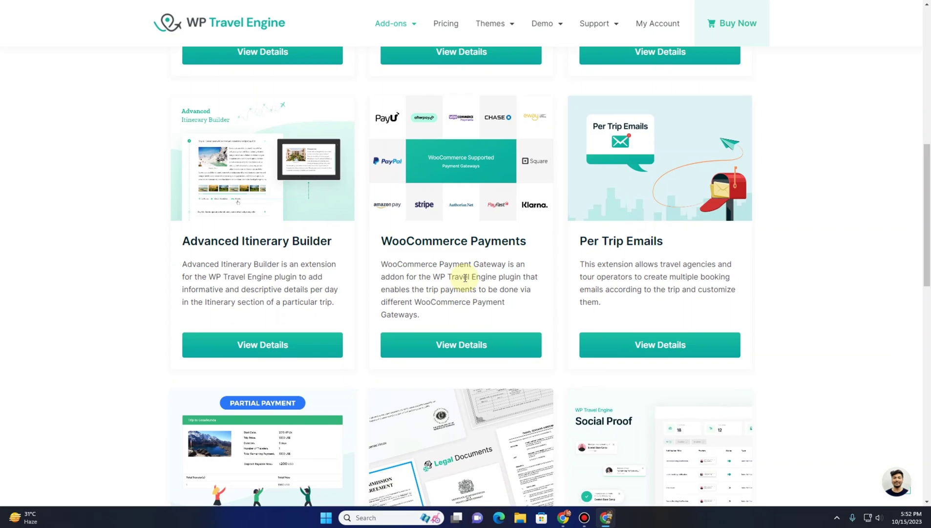
scroll(454, 278, "down", 1)
scroll(444, 283, "down", 1)
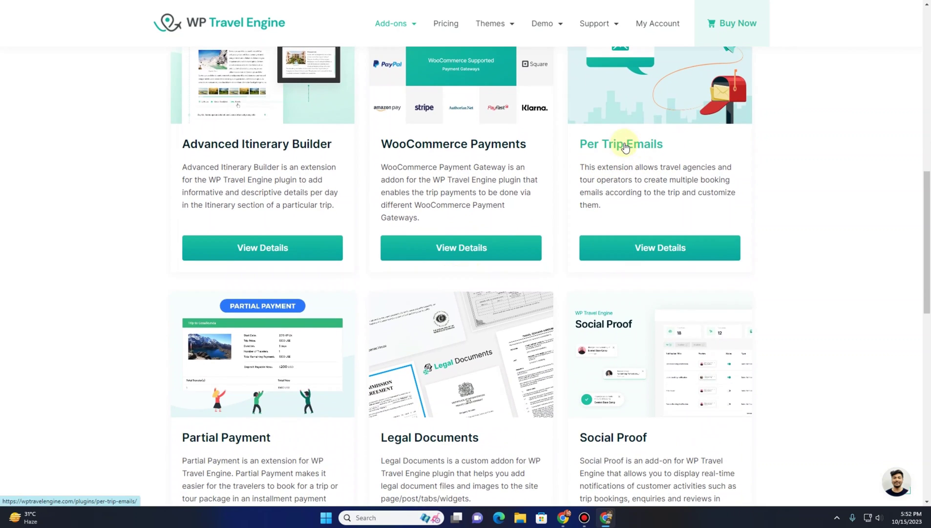
scroll(617, 174, "down", 2)
scroll(615, 175, "down", 3)
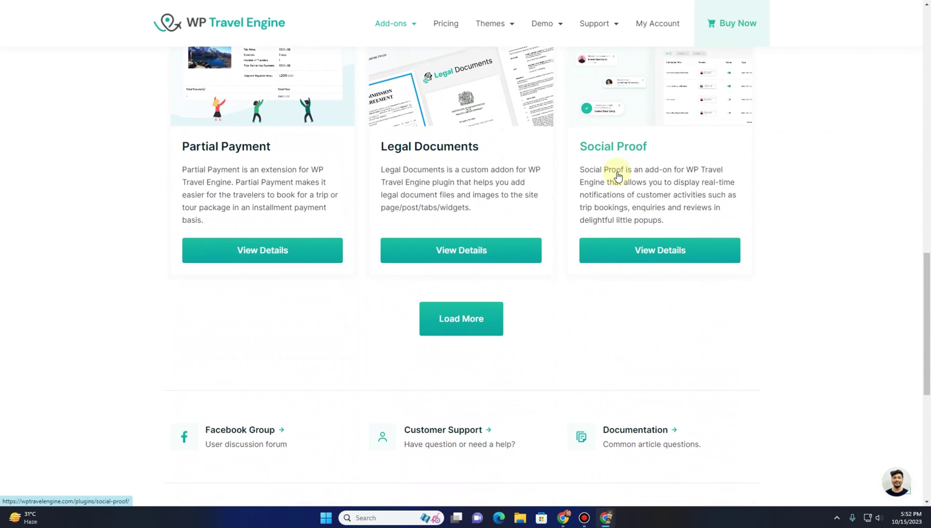
Load more add-on batches, including PayU, PayFast and Authorize.net, then return to the homepage
left_click(460, 314)
scroll(374, 187, "down", 3)
scroll(370, 189, "down", 5)
scroll(369, 190, "down", 3)
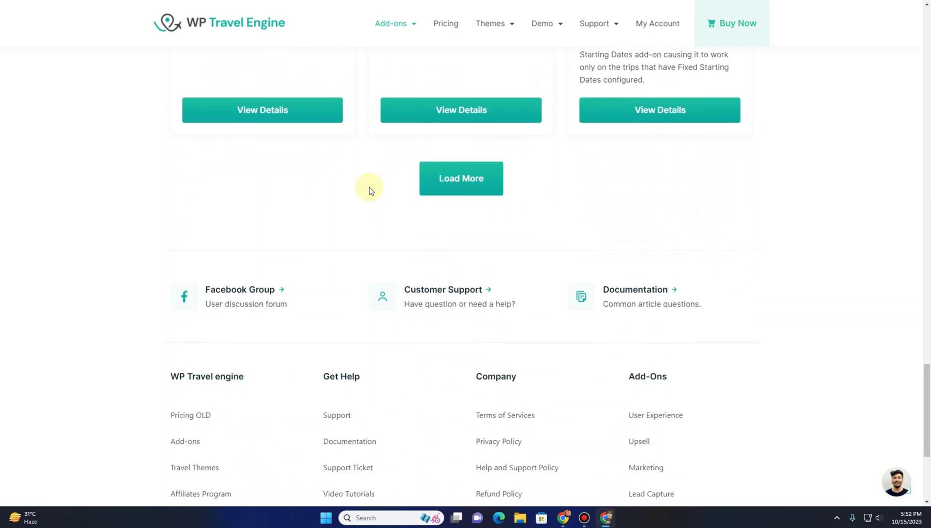
scroll(370, 189, "down", 2)
left_click(441, 90)
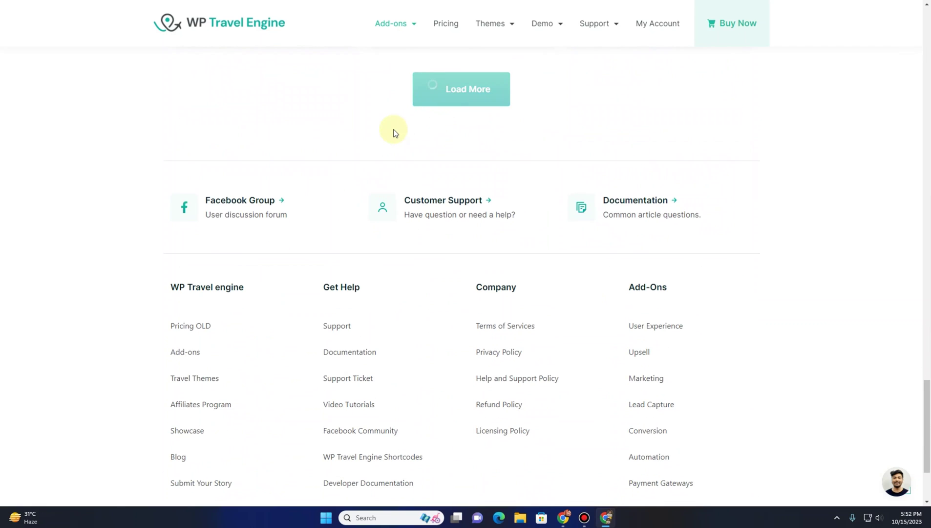
scroll(393, 134, "down", 3)
scroll(393, 141, "down", 3)
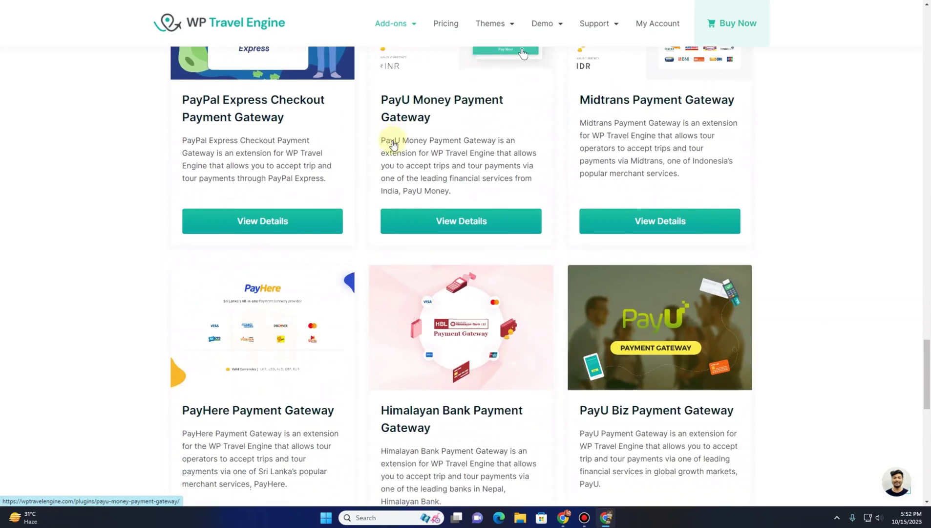
scroll(392, 145, "down", 3)
scroll(391, 144, "down", 3)
scroll(391, 144, "down", 3)
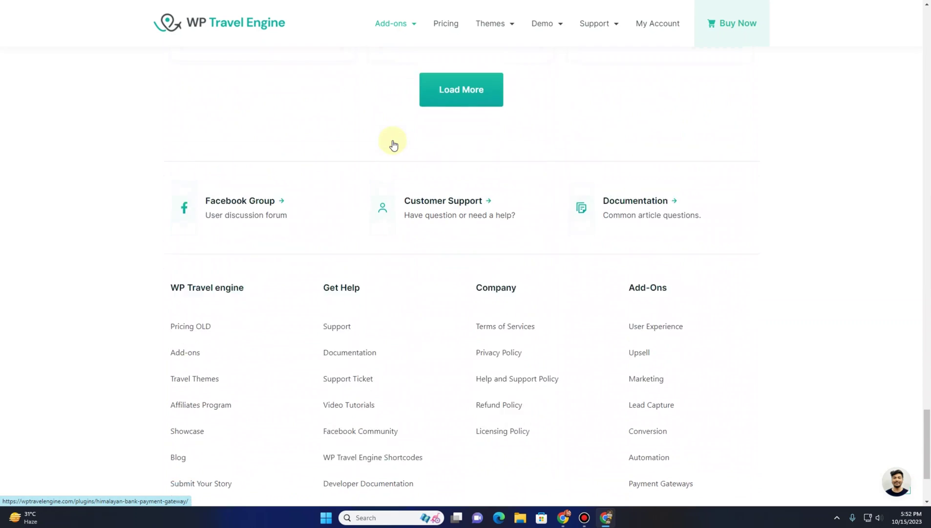
left_click(450, 89)
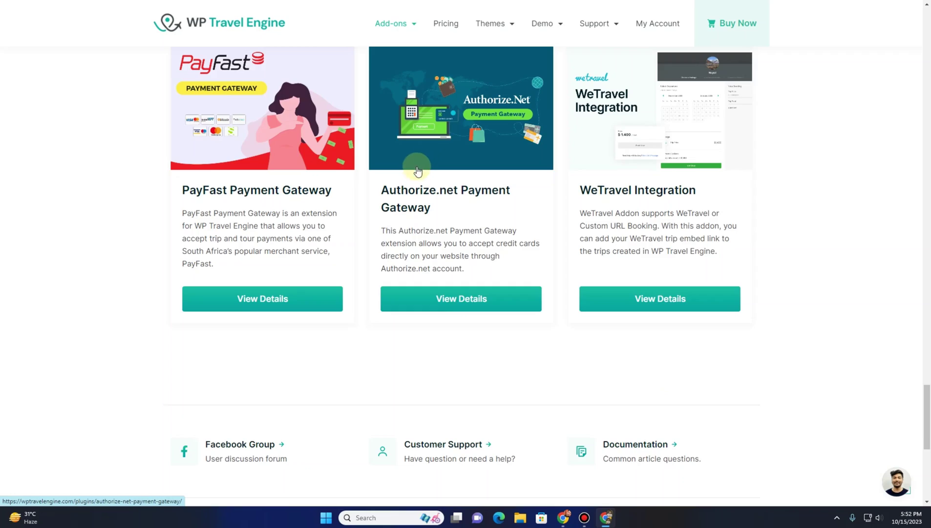
scroll(414, 169, "up", 5)
scroll(401, 167, "up", 5)
scroll(400, 167, "up", 5)
scroll(401, 167, "up", 3)
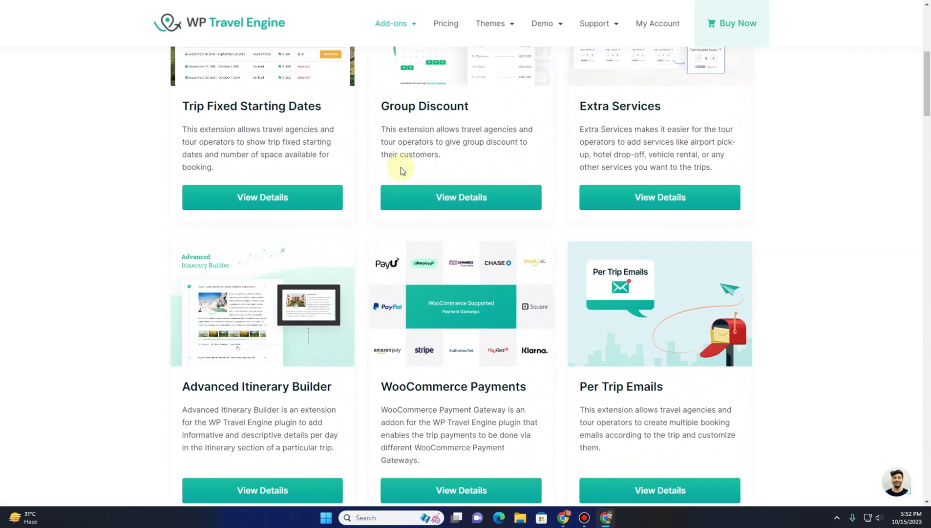
scroll(400, 167, "up", 5)
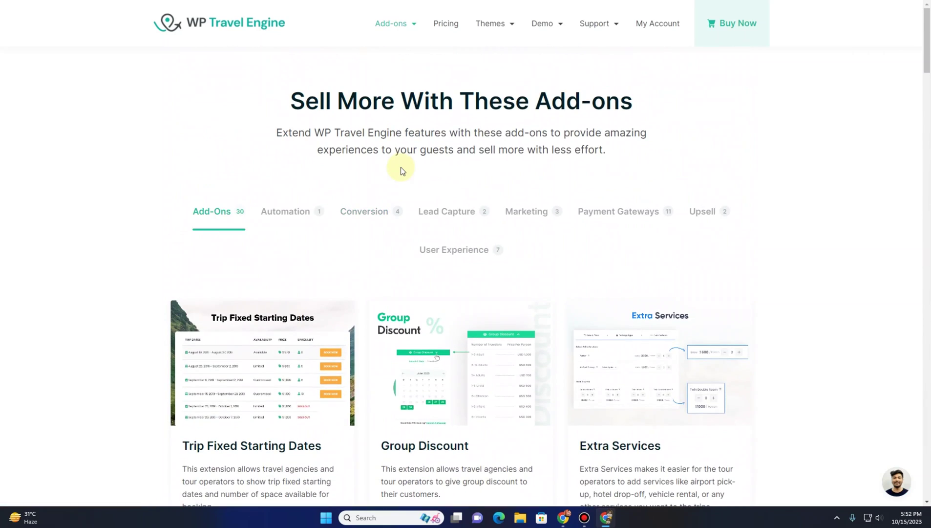
left_click(193, 17)
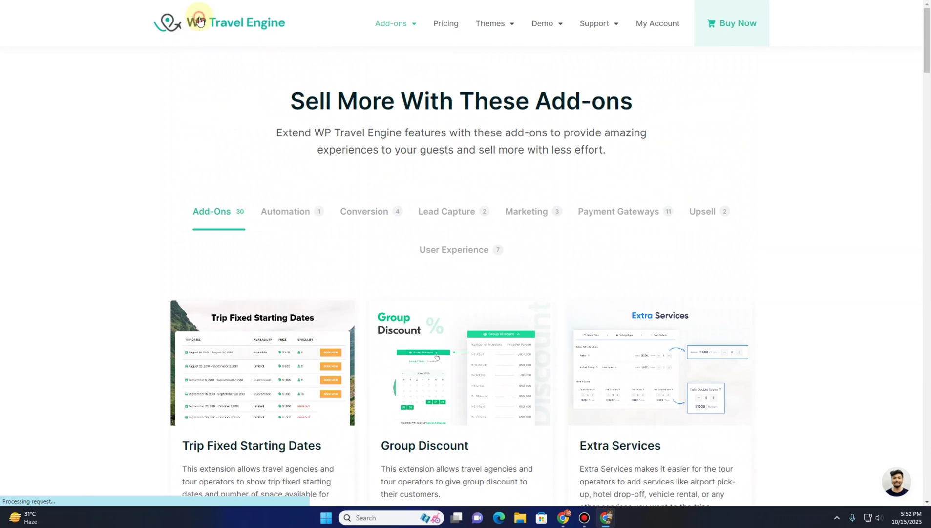